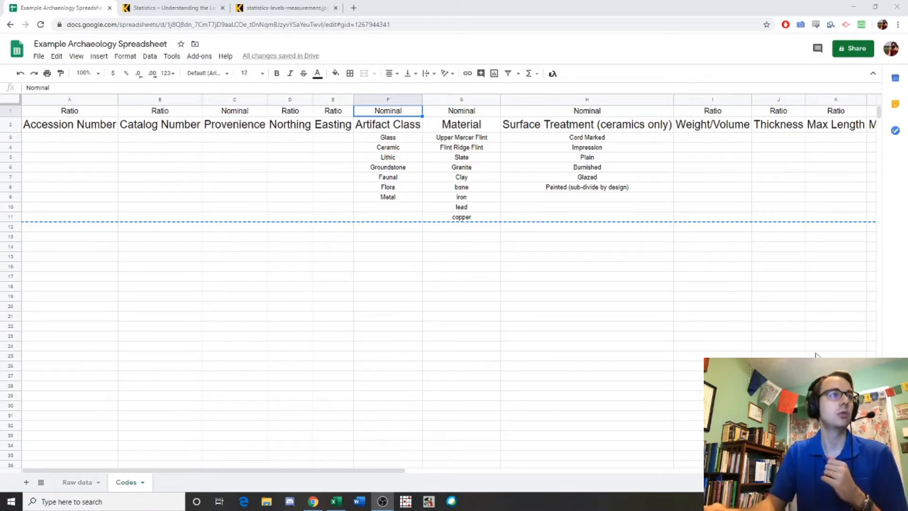
Compare the Excel and Google Sheets versions of the archaeology spreadsheet, viewing the Google version's Raw data and Codes sheets
{"action": "left_click", "coordinate": [338, 501]}
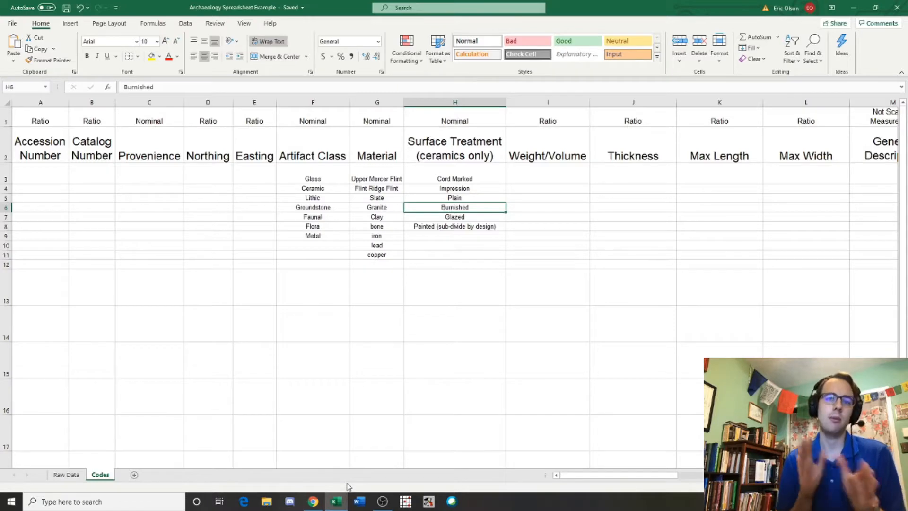
{"action": "left_click", "coordinate": [313, 501]}
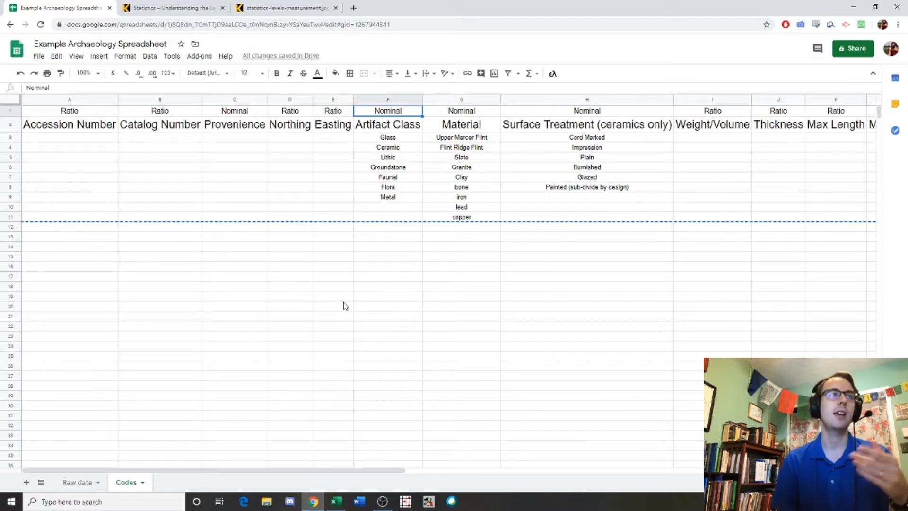
{"action": "left_click", "coordinate": [77, 482]}
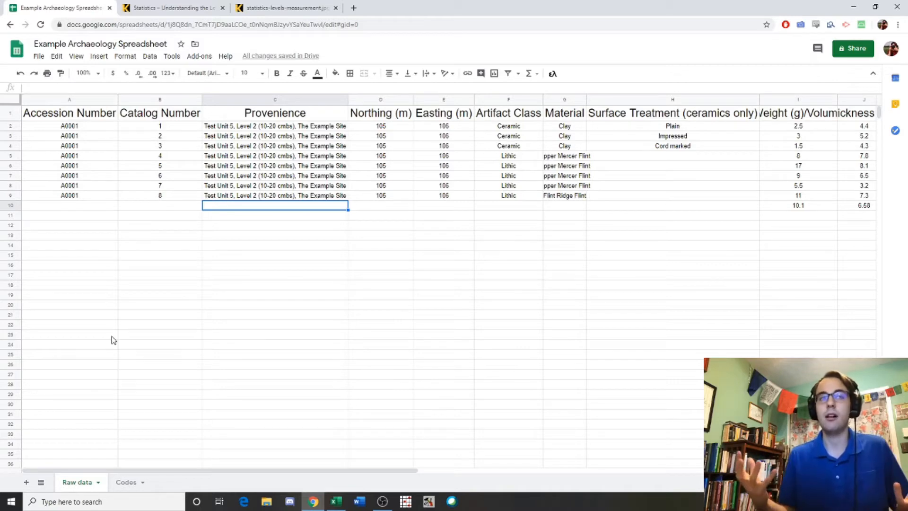
{"action": "left_click", "coordinate": [126, 482]}
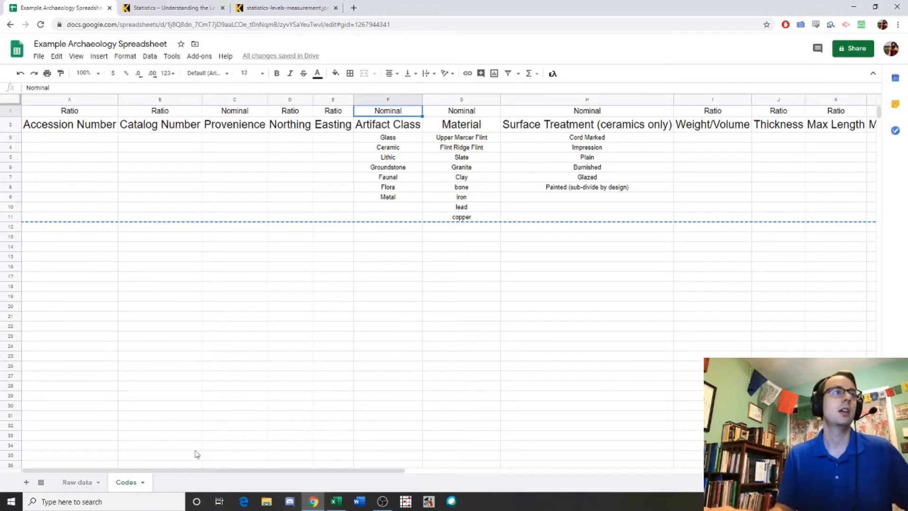
Select the measurement scale row of the Codes sheet and consult the Levels of Measurement chart before returning to the spreadsheet
{"action": "left_click", "coordinate": [10, 111]}
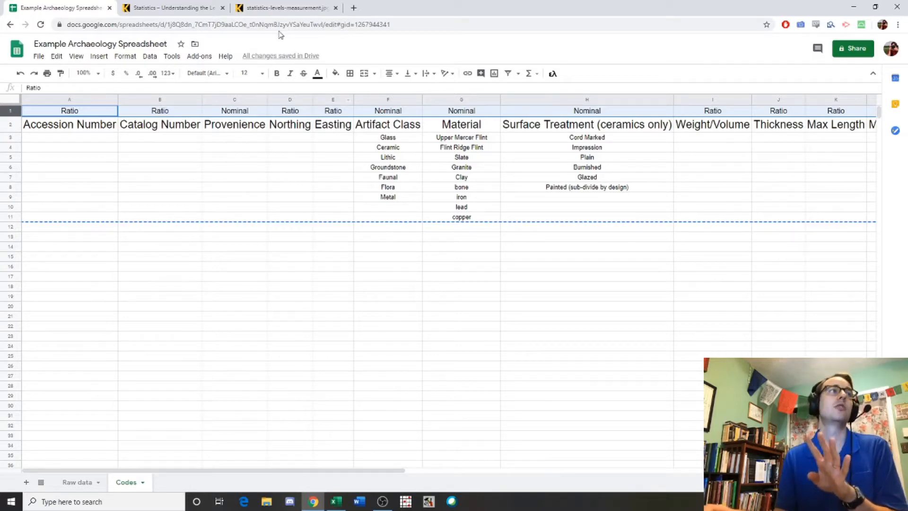
{"action": "left_click", "coordinate": [285, 12]}
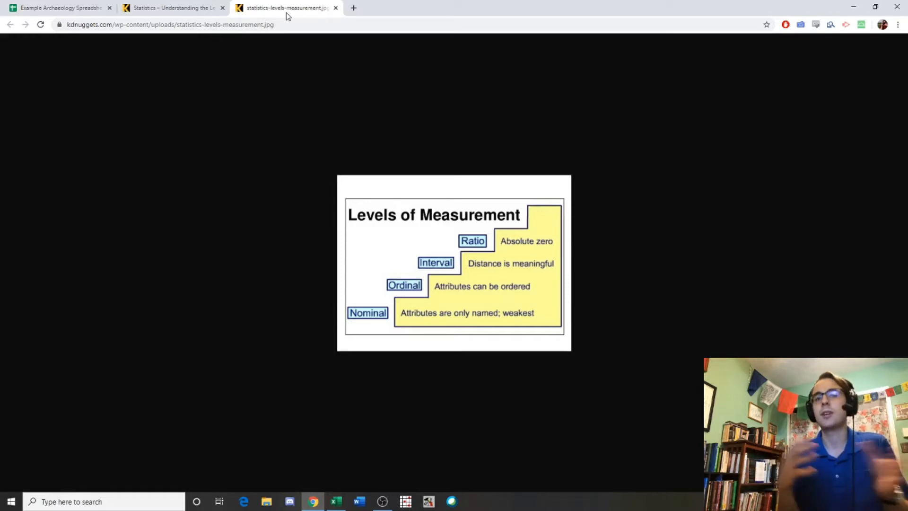
{"action": "left_click", "coordinate": [53, 4]}
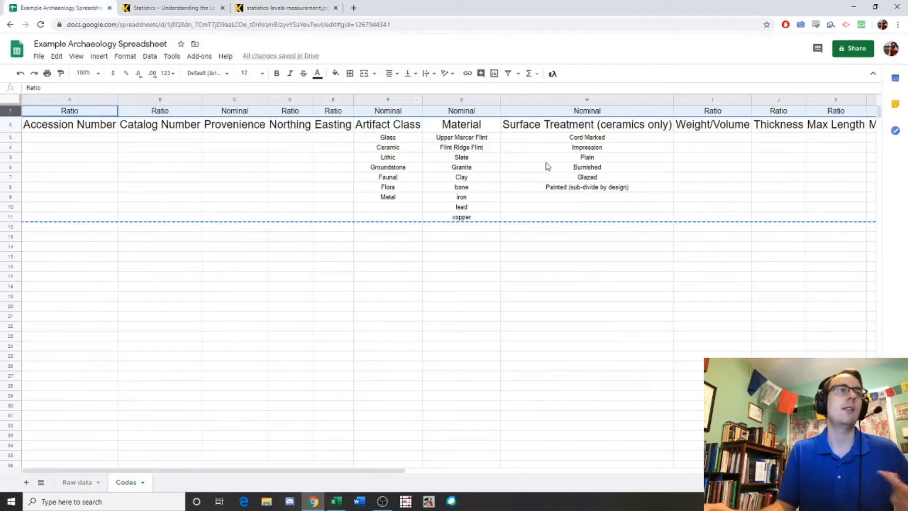
Examine the Nominal labels of the Artifact Class, Material and Surface Treatment columns against the Levels of Measurement chart
{"action": "left_click", "coordinate": [401, 129]}
{"action": "left_click", "coordinate": [467, 113]}
{"action": "left_click", "coordinate": [572, 112]}
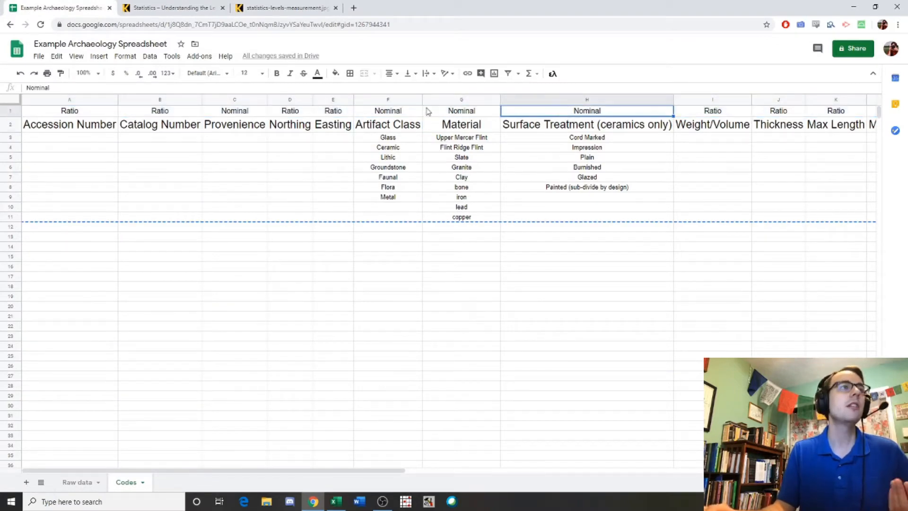
{"action": "left_click", "coordinate": [408, 113]}
{"action": "left_click", "coordinate": [408, 125]}
{"action": "left_click", "coordinate": [407, 139]}
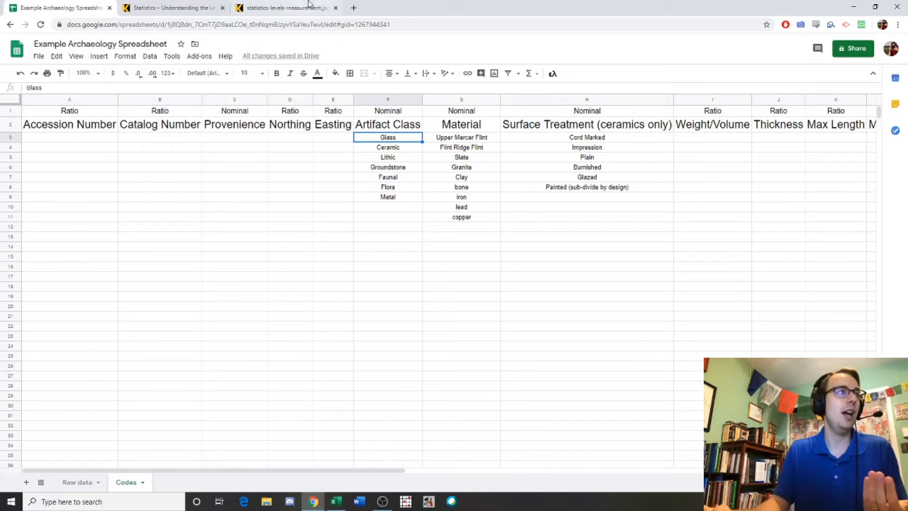
{"action": "left_click", "coordinate": [288, 8]}
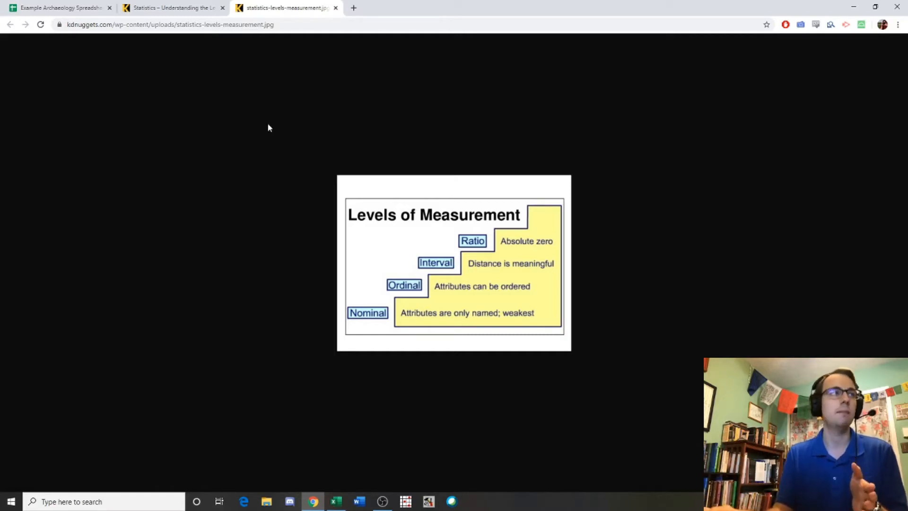
Switch to the Excel workbook and review its Raw Data and Codes sheets, including the scale label above Surface Treatment
{"action": "left_click", "coordinate": [338, 502]}
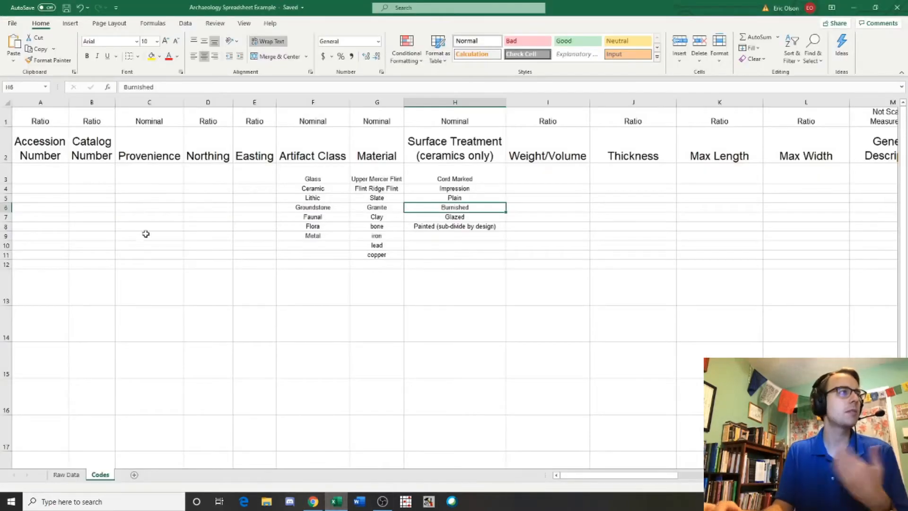
{"action": "left_click", "coordinate": [67, 475]}
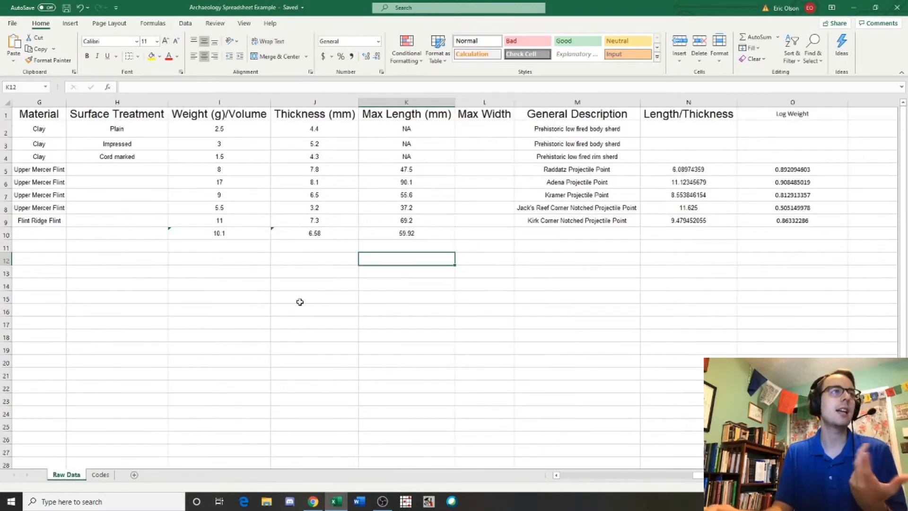
{"action": "left_click", "coordinate": [101, 475]}
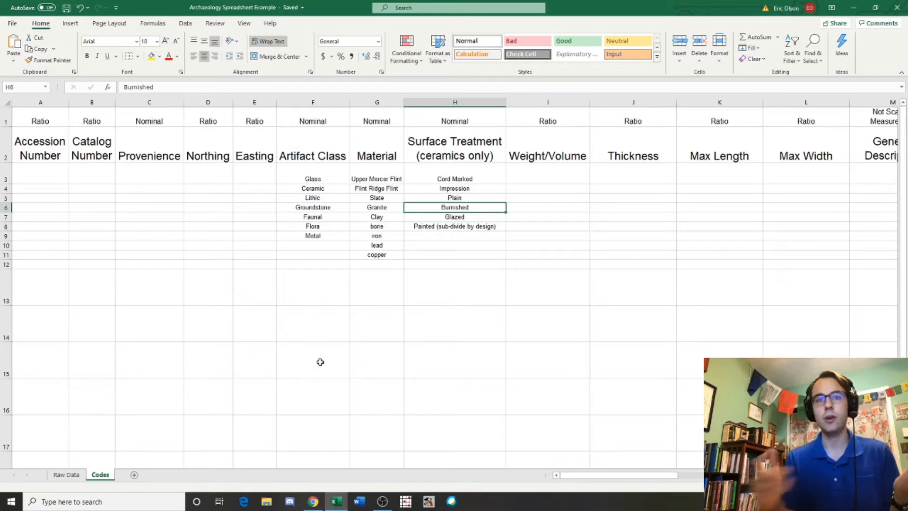
{"action": "left_click", "coordinate": [472, 115]}
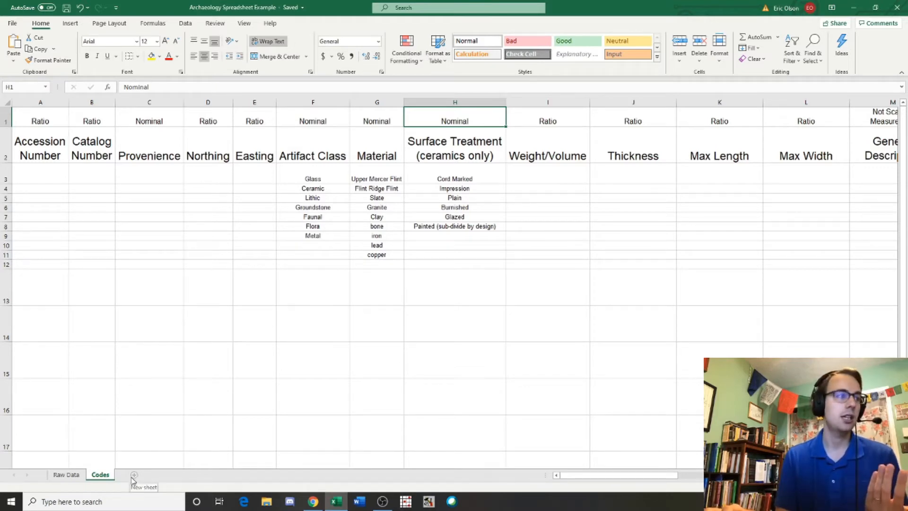
{"action": "left_click", "coordinate": [68, 475]}
{"action": "left_click", "coordinate": [100, 475]}
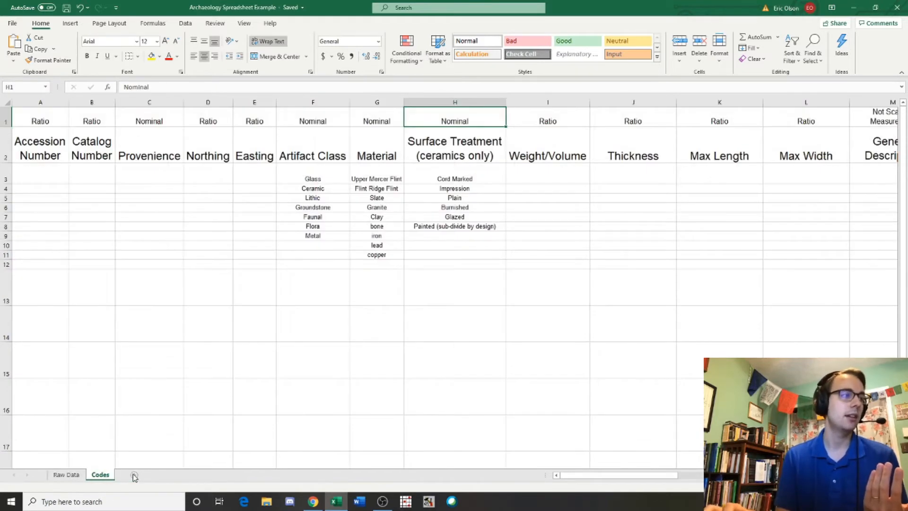
Add a blank worksheet after Codes in the Excel workbook and check the options available for it
{"action": "left_click", "coordinate": [134, 475]}
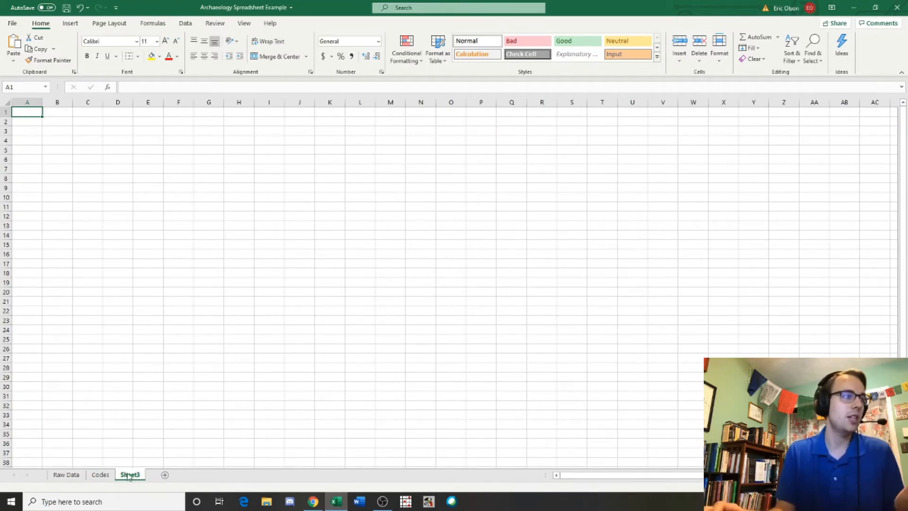
{"action": "right_click", "coordinate": [129, 475]}
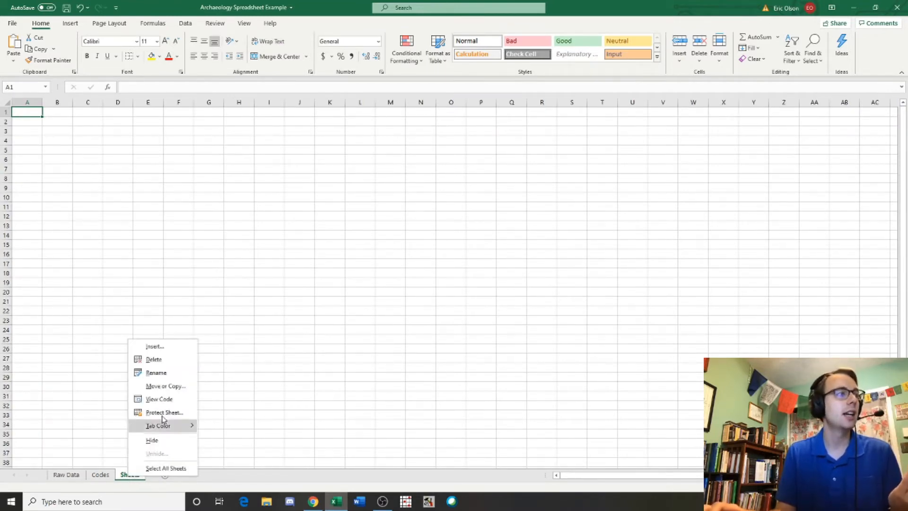
{"action": "left_click", "coordinate": [98, 399]}
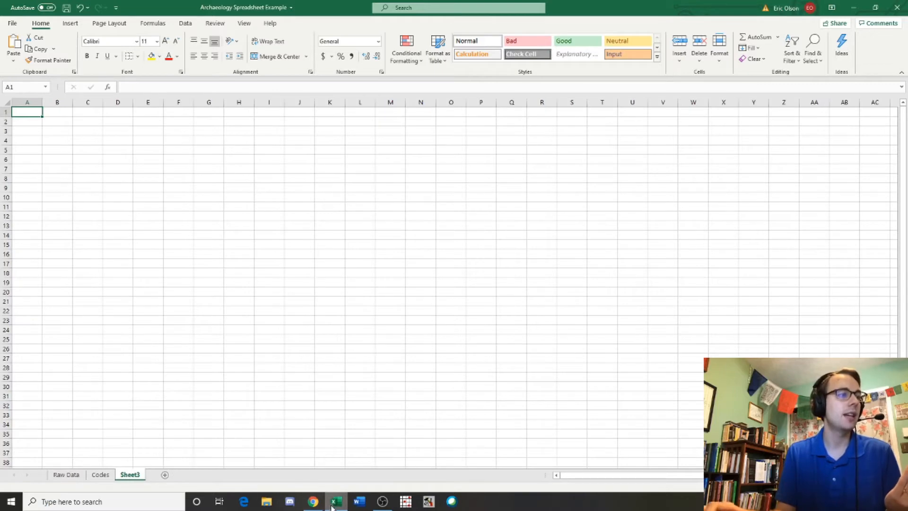
Switch to the Google Sheets version, add a blank sheet, check its options and return to the Codes sheet
{"action": "left_click", "coordinate": [313, 501]}
{"action": "left_click", "coordinate": [59, 8]}
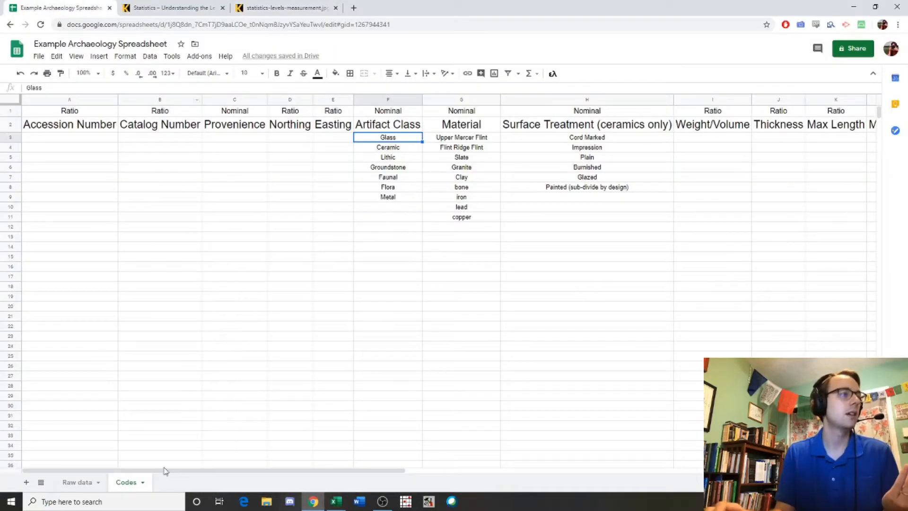
{"action": "left_click", "coordinate": [27, 483]}
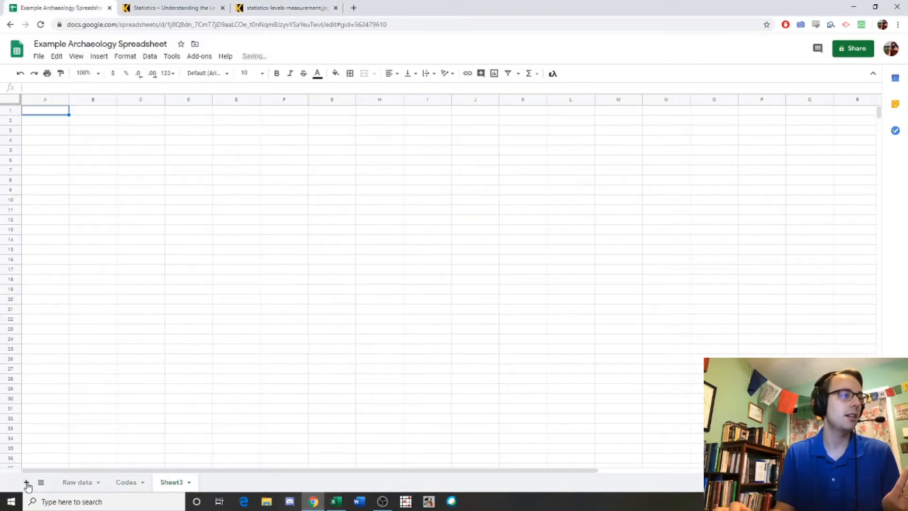
{"action": "right_click", "coordinate": [168, 482]}
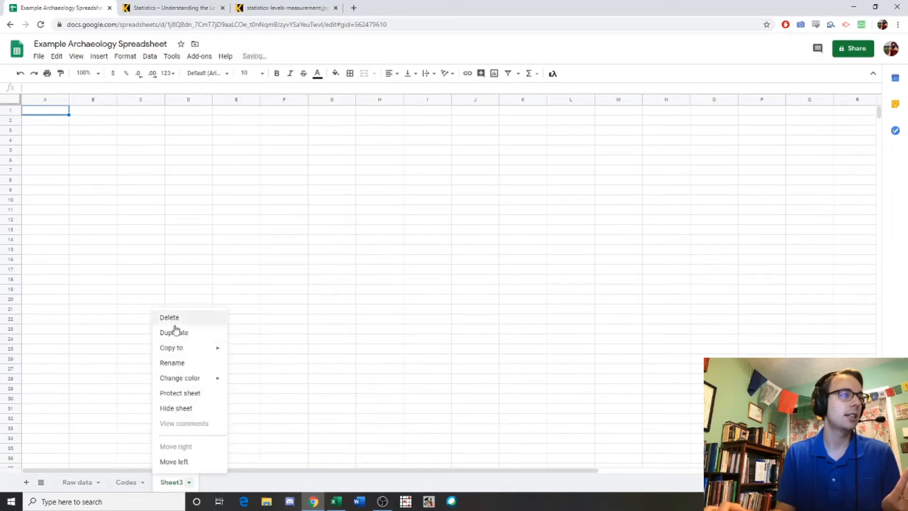
{"action": "left_click", "coordinate": [126, 482]}
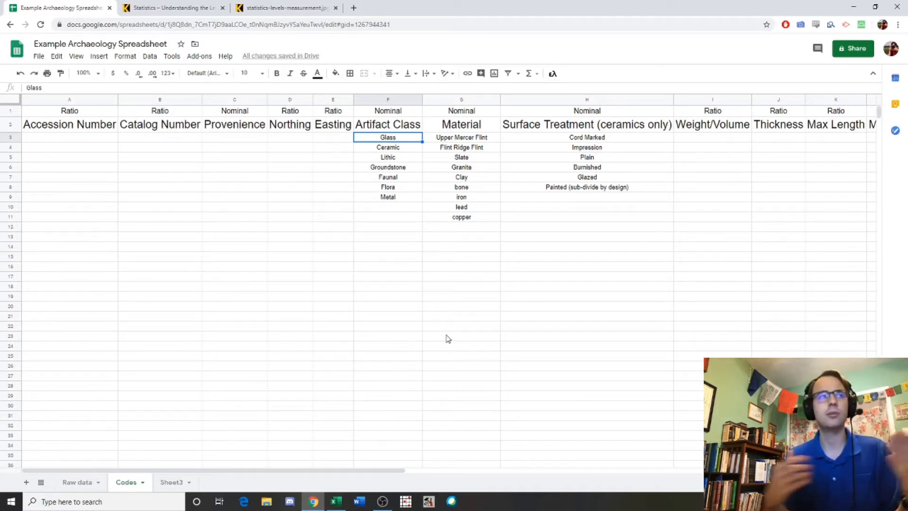
Replace the Glass, Ceramic and Lithic entries under Artifact Class with the numeric codes 1, 2 and 3
{"action": "left_click", "coordinate": [462, 140]}
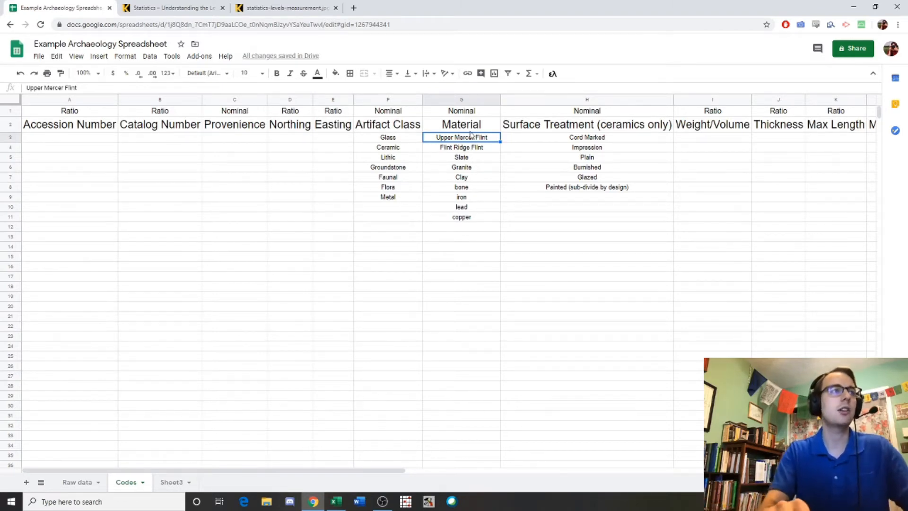
{"action": "key", "text": "Left"}
{"action": "key", "text": "Down"}
{"action": "key", "text": "Down"}
{"action": "key", "text": "Down"}
{"action": "key", "text": "Up"}
{"action": "key", "text": "Up"}
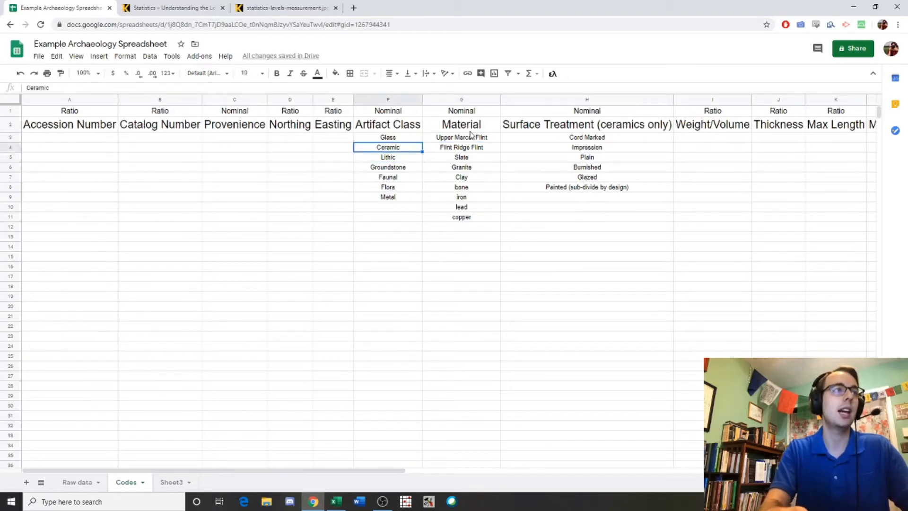
{"action": "key", "text": "Up"}
{"action": "type", "text": "1"}
{"action": "key", "text": "Return"}
{"action": "type", "text": "2"}
{"action": "key", "text": "Return"}
{"action": "type", "text": "3"}
{"action": "key", "text": "Return"}
{"action": "key", "text": "Up"}
{"action": "key", "text": "Up"}
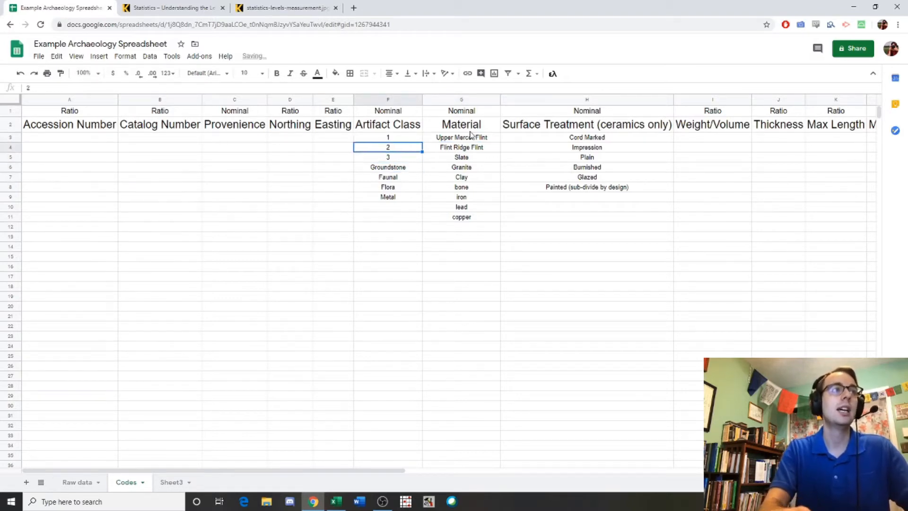
{"action": "key", "text": "Up"}
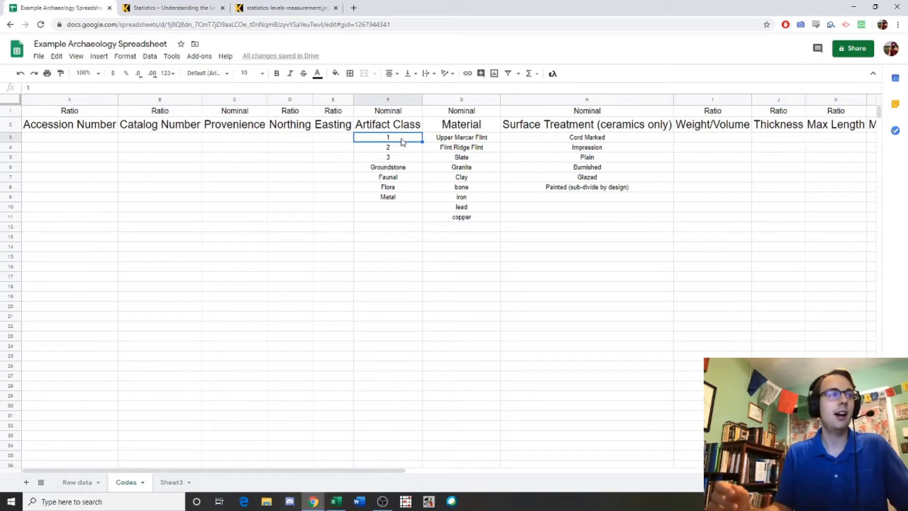
Undo the three numeric code entries under Artifact Class
{"action": "key", "text": "ctrl+z"}
{"action": "key", "text": "ctrl+z"}
{"action": "key", "text": "ctrl+z"}
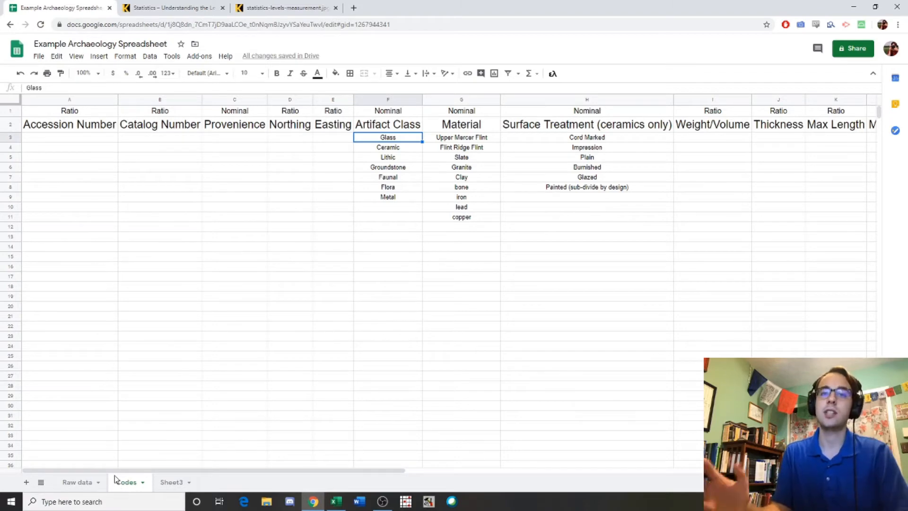
Consult the Levels of Measurement chart and inspect the scale labels above the identifier, location, weight, thickness and length columns in Codes
{"action": "left_click", "coordinate": [305, 6]}
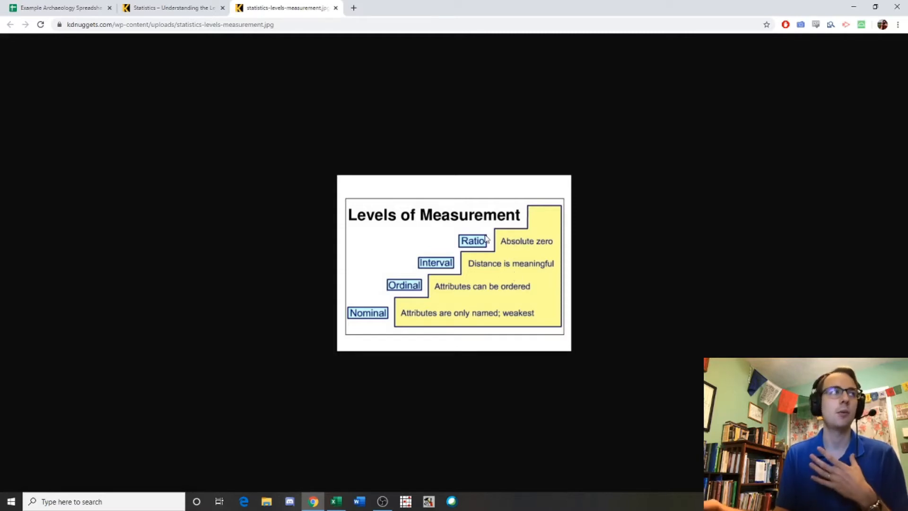
{"action": "left_click", "coordinate": [30, 4]}
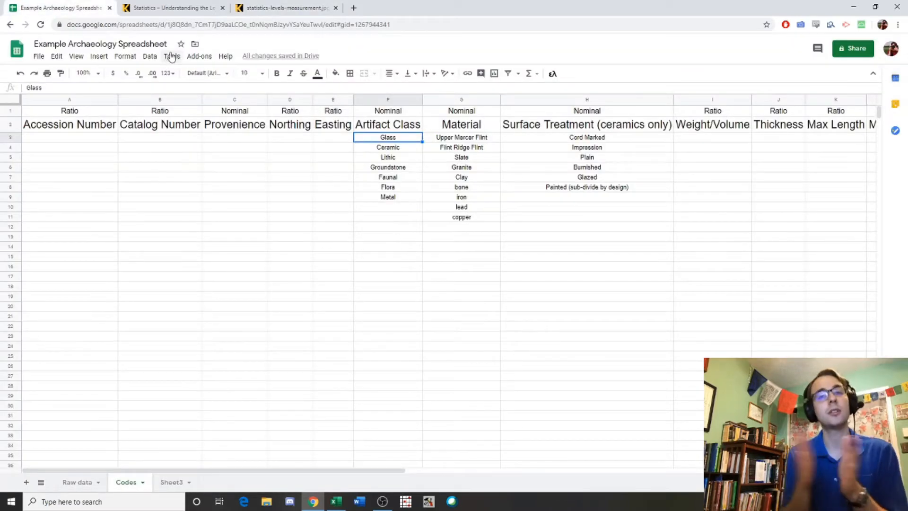
{"action": "left_click", "coordinate": [64, 113]}
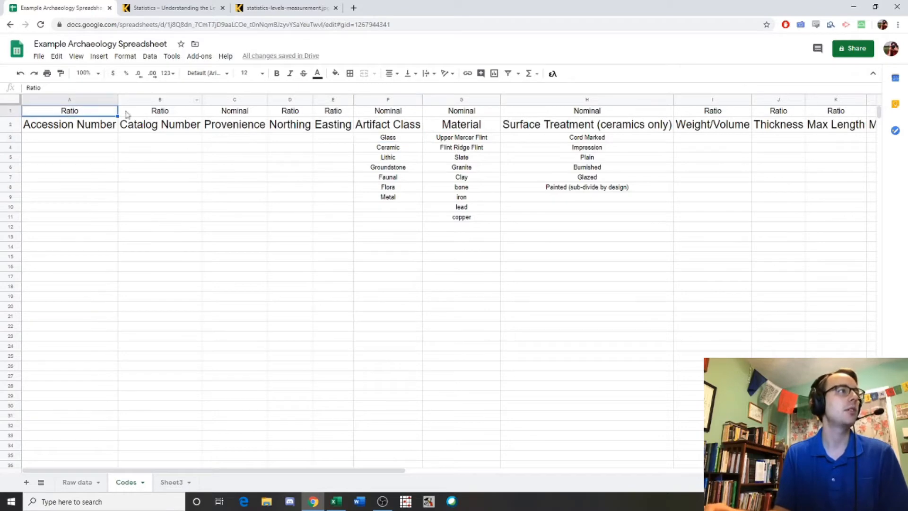
{"action": "left_click", "coordinate": [178, 112]}
{"action": "left_click", "coordinate": [240, 112]}
{"action": "left_click", "coordinate": [305, 115]}
{"action": "left_click", "coordinate": [347, 114]}
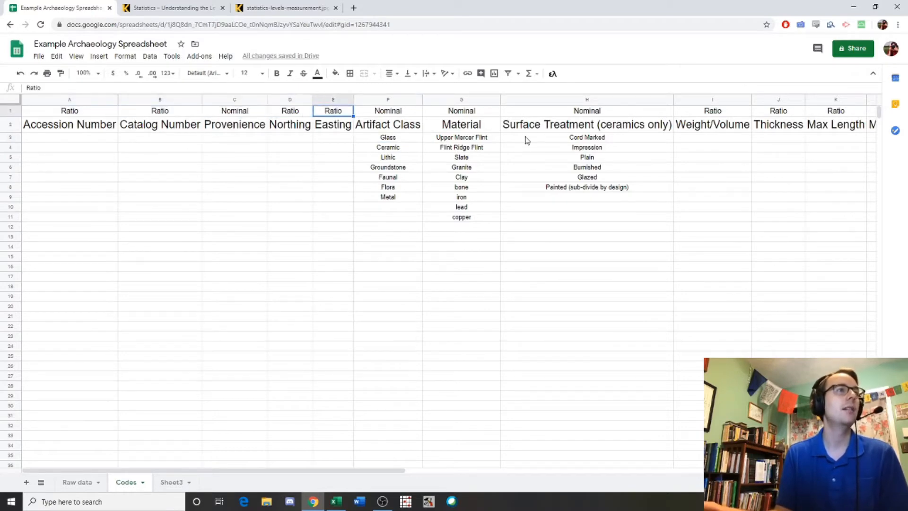
{"action": "left_click", "coordinate": [716, 115]}
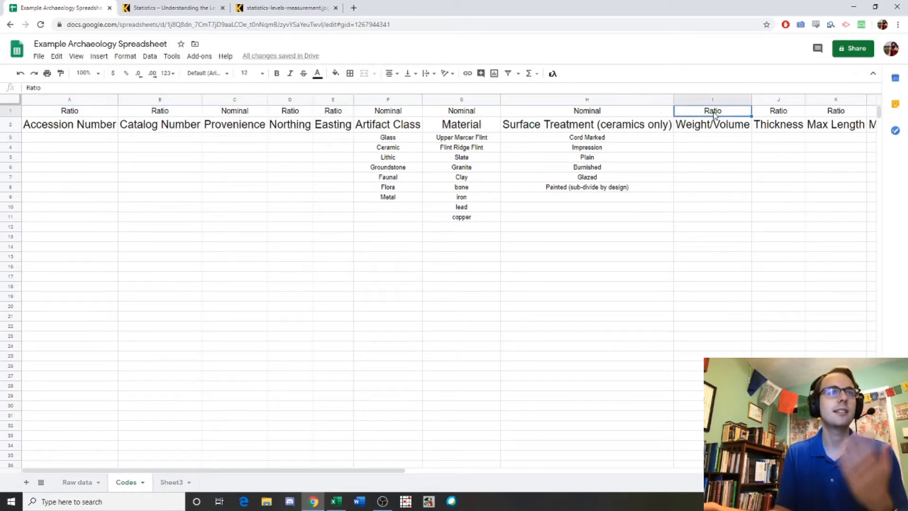
{"action": "left_click", "coordinate": [779, 114]}
{"action": "left_click", "coordinate": [829, 114]}
Inspect the scale label above General Description and select the first empty cell under that heading
{"action": "left_click_drag", "start_coordinate": [372, 471], "coordinate": [503, 454]}
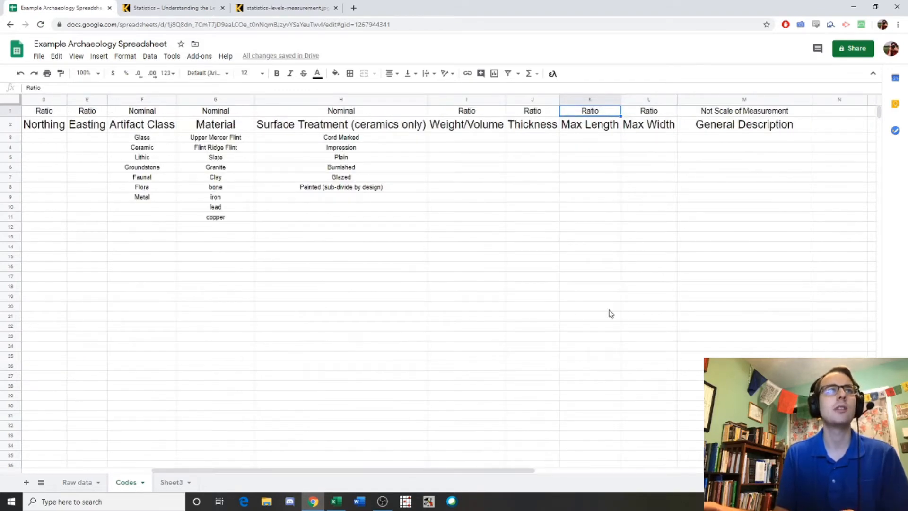
{"action": "left_click", "coordinate": [707, 114]}
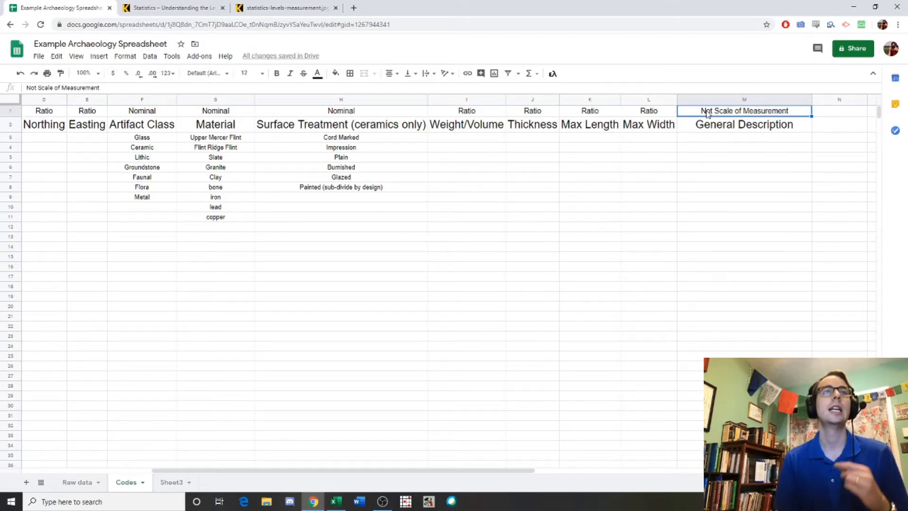
{"action": "left_click", "coordinate": [724, 140]}
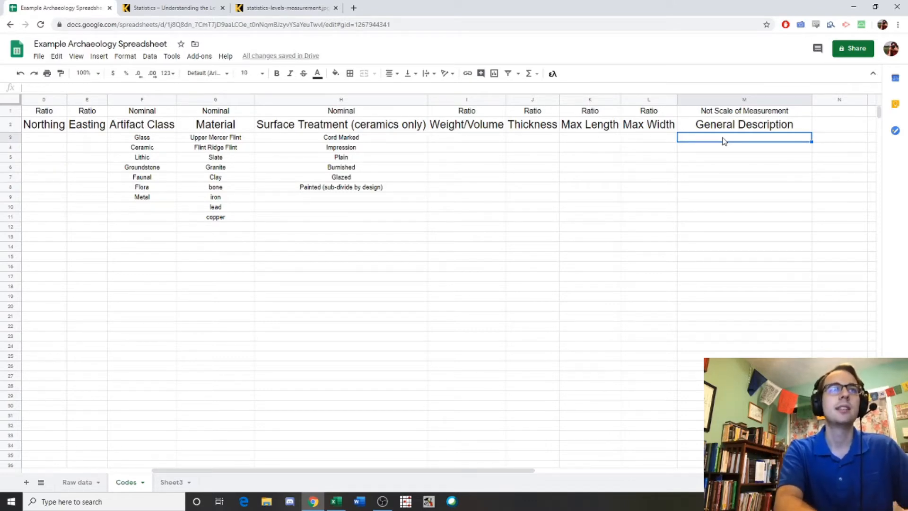
Enter "projectile point" as a trial entry in the first cell under General Description, and clear it
{"action": "double_click", "coordinate": [724, 140]}
{"action": "type", "text": "projet"}
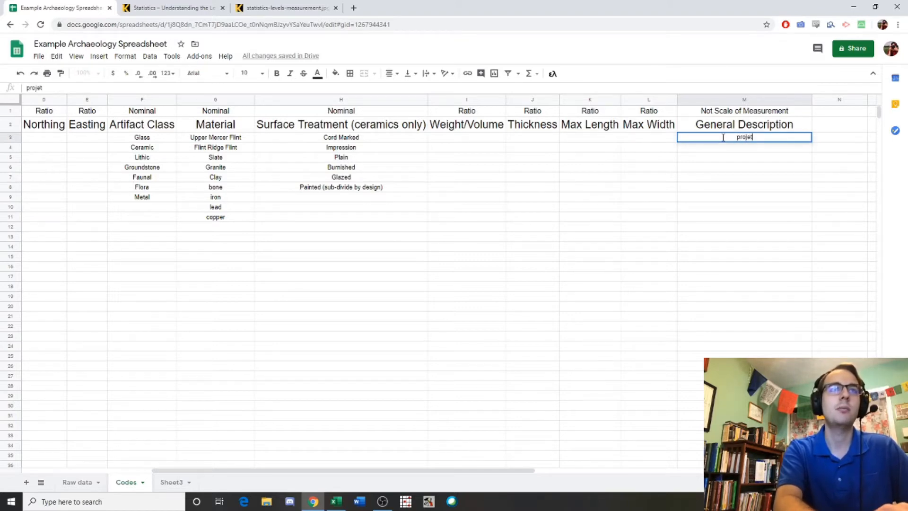
{"action": "key", "text": "BackSpace"}
{"action": "type", "text": "ctile point"}
{"action": "key", "text": "Return"}
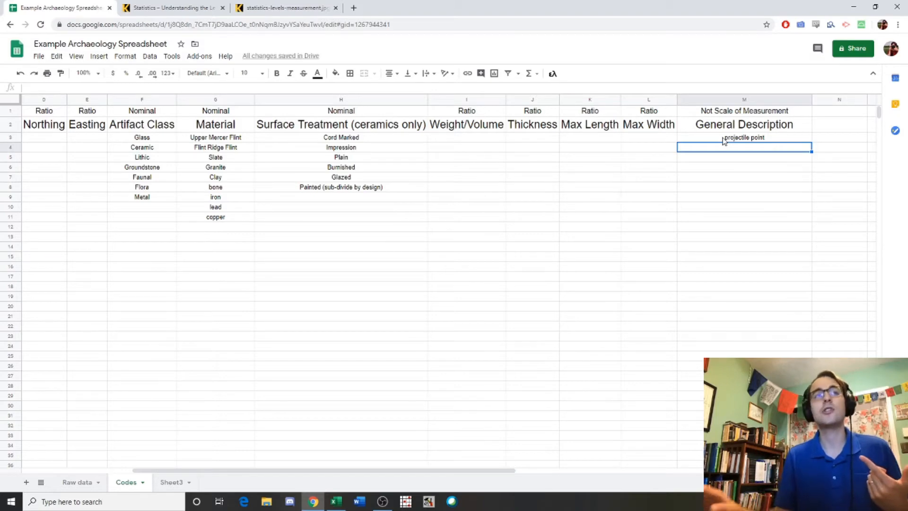
{"action": "left_click", "coordinate": [726, 140]}
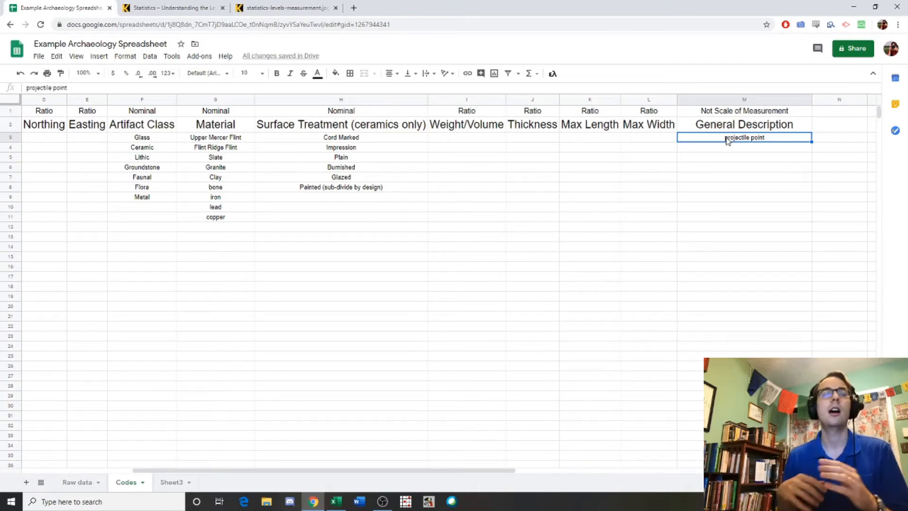
{"action": "key", "text": "Delete"}
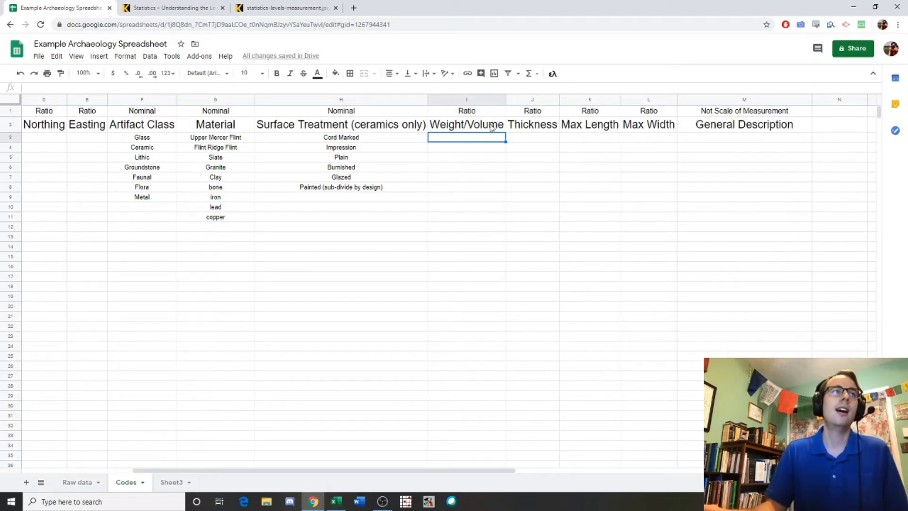
Examine the Weight/Volume, Thickness, Max Length and Max Width headings and their scale labels in Codes
{"action": "left_click", "coordinate": [490, 126]}
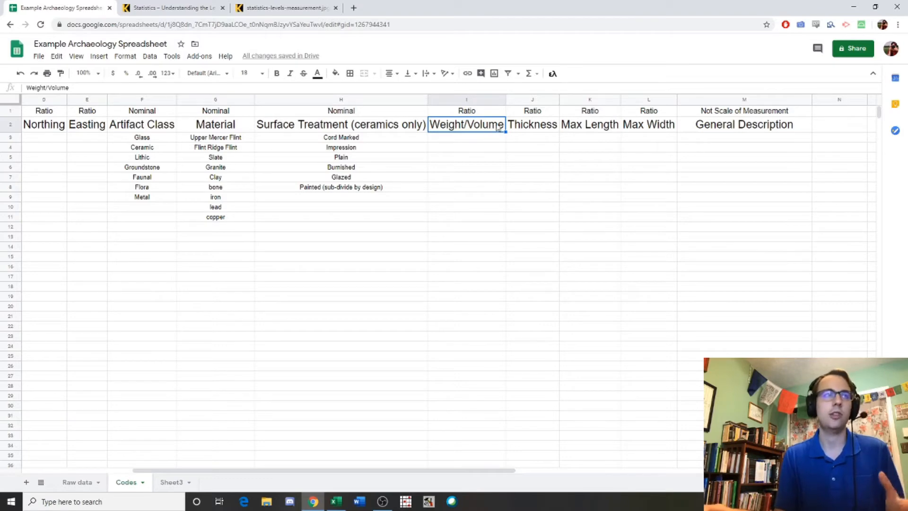
{"action": "left_click", "coordinate": [522, 125]}
{"action": "left_click", "coordinate": [591, 124]}
{"action": "left_click", "coordinate": [674, 129]}
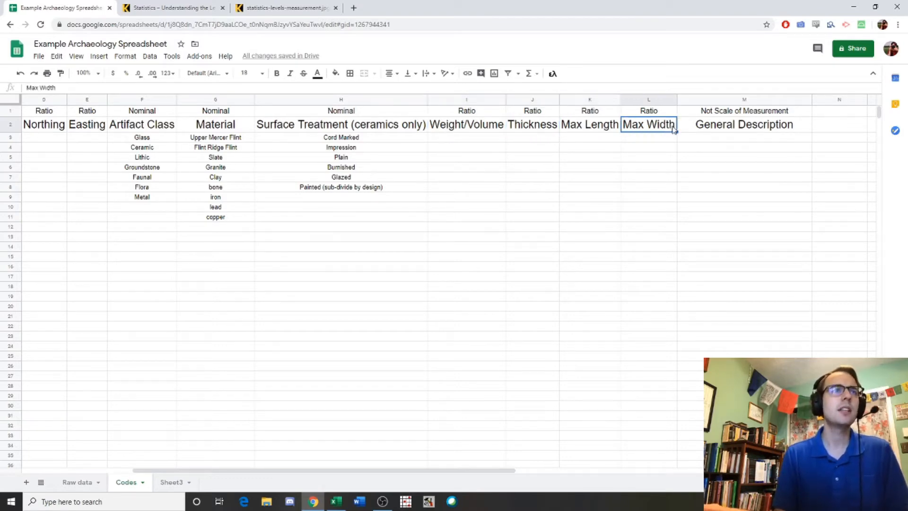
{"action": "left_click", "coordinate": [541, 129]}
{"action": "left_click", "coordinate": [588, 114]}
{"action": "left_click", "coordinate": [658, 126]}
{"action": "left_click", "coordinate": [592, 124]}
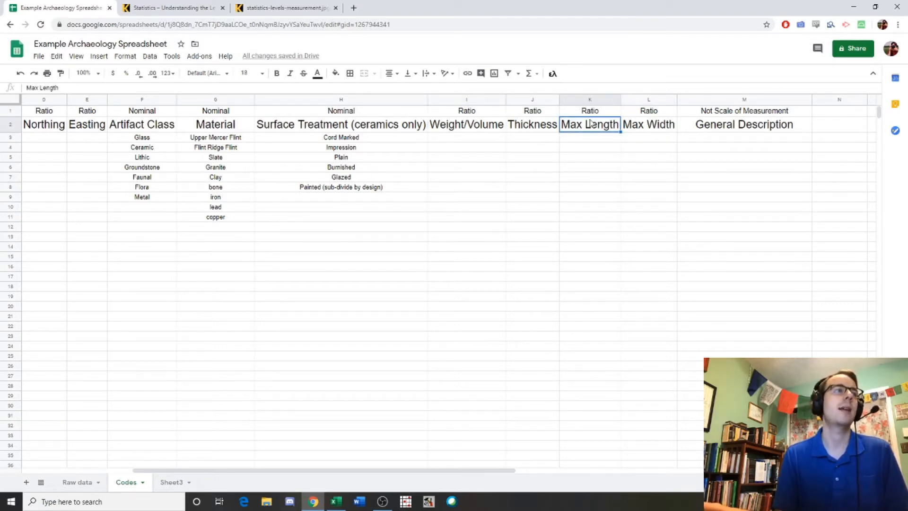
Insert a column between Provenience and Northing in the Raw data sheet and head it Site
{"action": "left_click", "coordinate": [77, 482]}
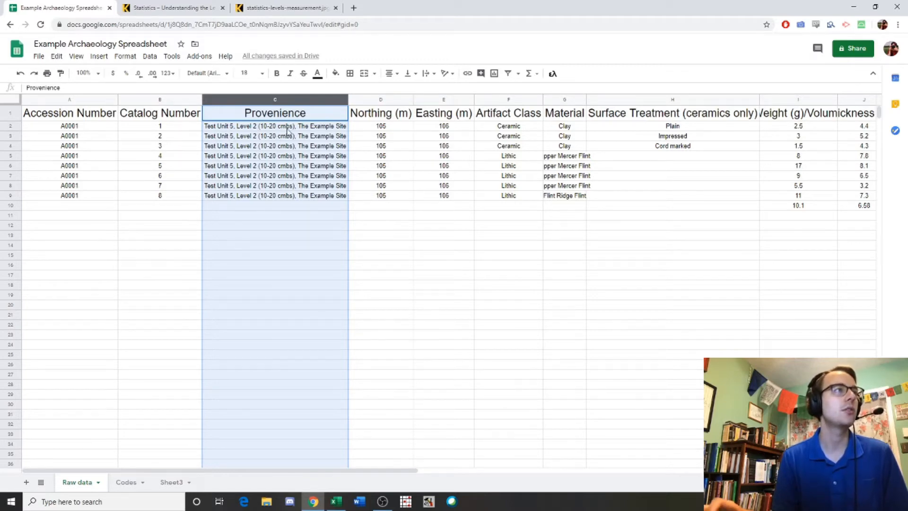
{"action": "left_click", "coordinate": [377, 100]}
{"action": "right_click", "coordinate": [375, 98]}
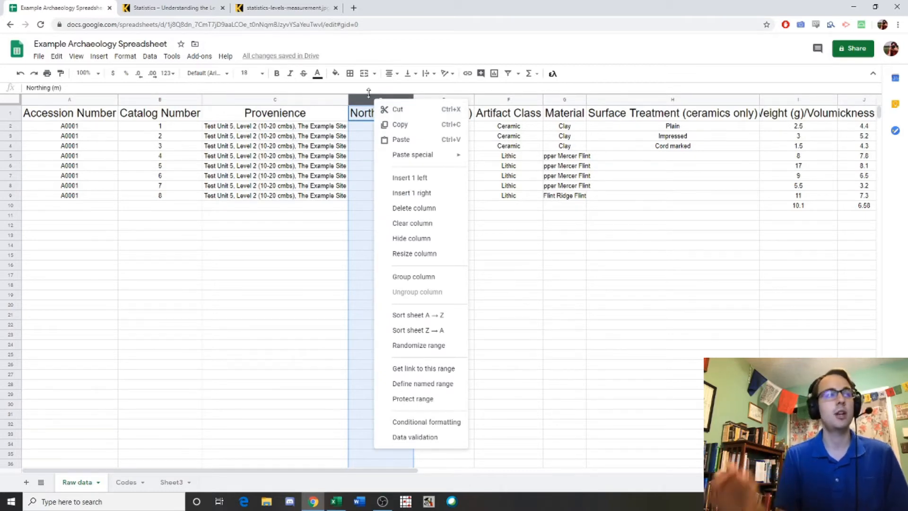
{"action": "left_click", "coordinate": [425, 179]}
{"action": "left_click", "coordinate": [377, 114]}
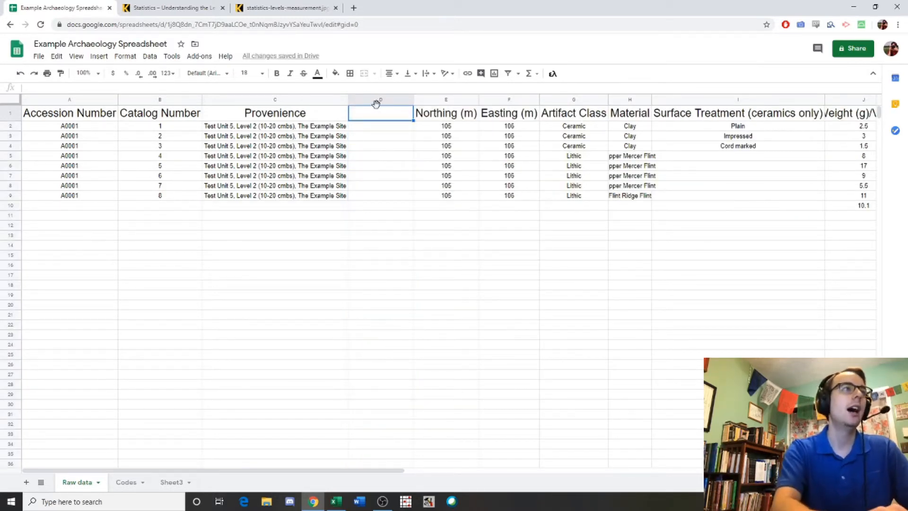
{"action": "type", "text": "Site"}
{"action": "key", "text": "Return"}
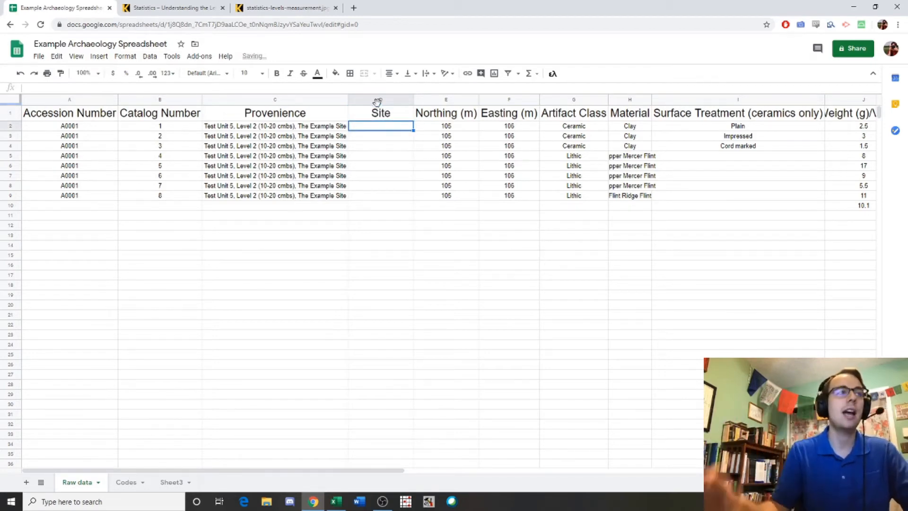
{"action": "left_click", "coordinate": [379, 115]}
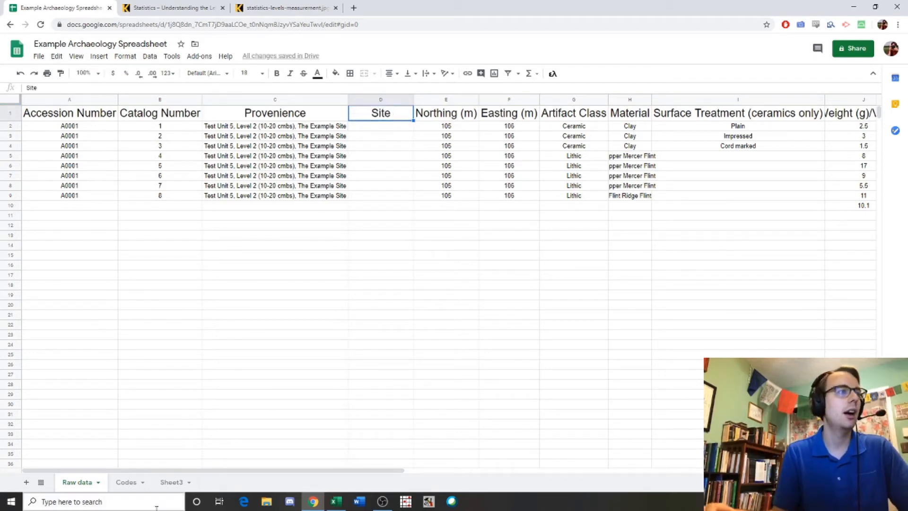
Insert a matching column before Northing in the Codes sheet, with the scale label Nominal and the heading Site
{"action": "left_click", "coordinate": [126, 482]}
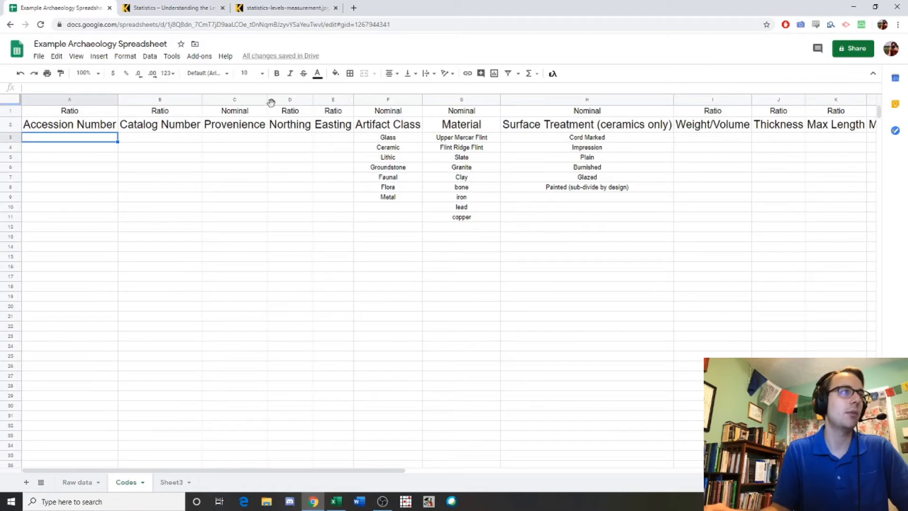
{"action": "right_click", "coordinate": [285, 103]}
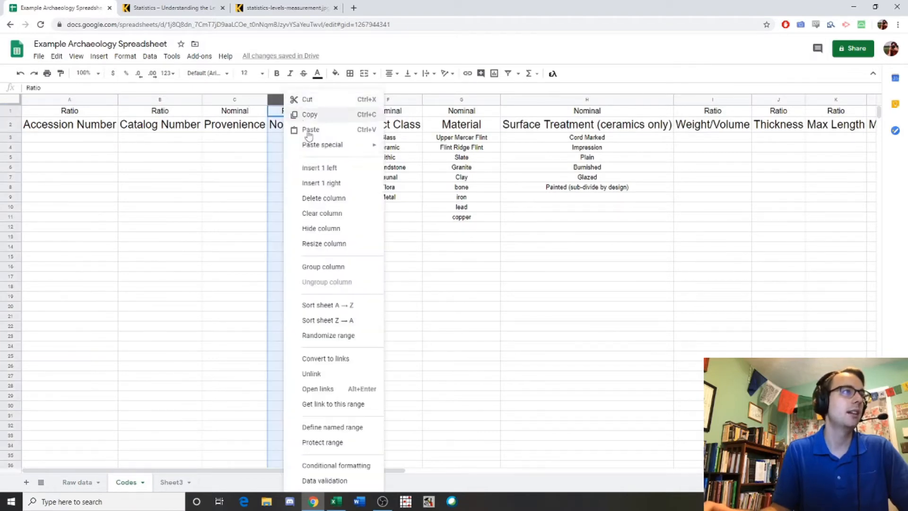
{"action": "left_click", "coordinate": [317, 168]}
{"action": "type", "text": "Site"}
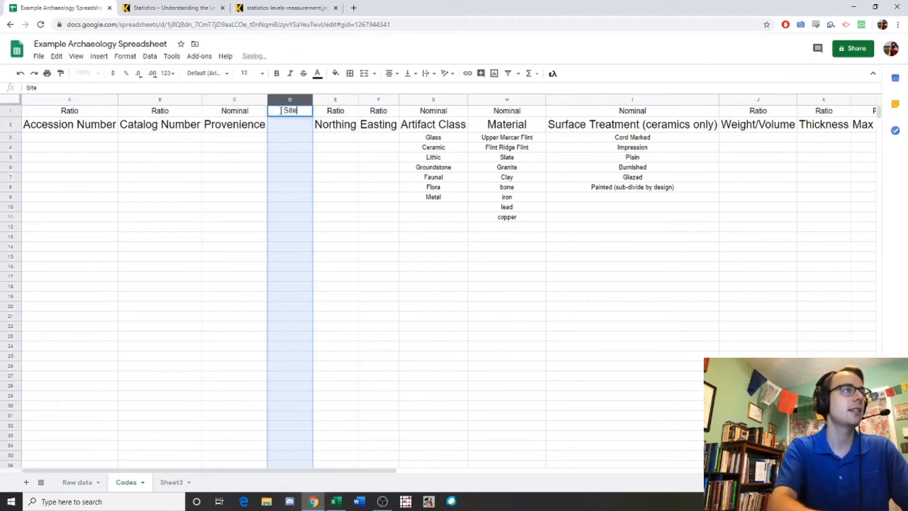
{"action": "key", "text": "BackSpace"}
{"action": "key", "text": "BackSpace"}
{"action": "key", "text": "BackSpace"}
{"action": "type", "text": "Nominal"}
{"action": "key", "text": "Return"}
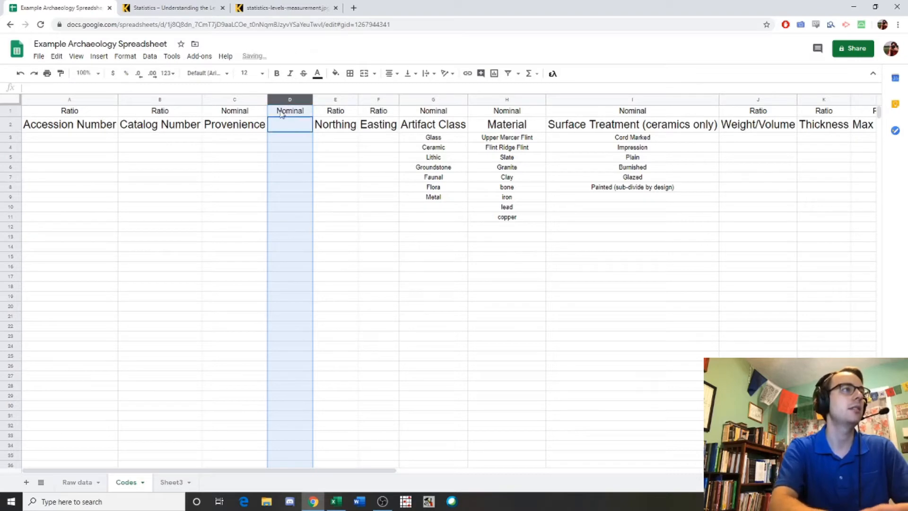
{"action": "type", "text": "Site"}
{"action": "key", "text": "Return"}
{"action": "left_click", "coordinate": [281, 170]}
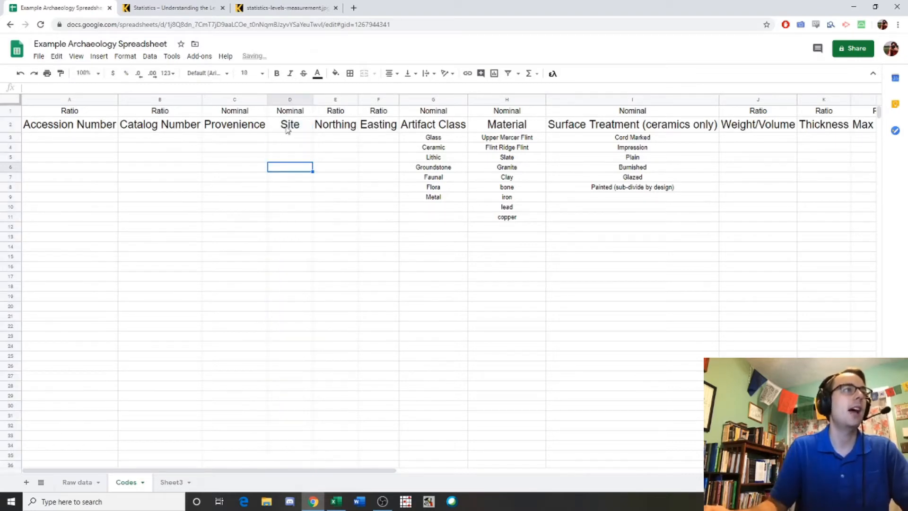
Enter "The Example Stie" in the first cell under Site in Codes, and reselect the cell to retype the name
{"action": "left_click", "coordinate": [286, 127]}
{"action": "left_click", "coordinate": [286, 138]}
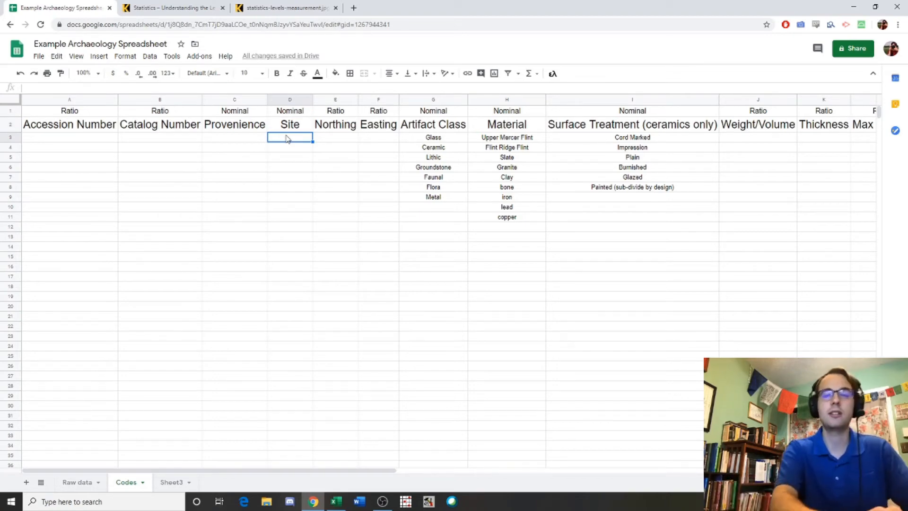
{"action": "type", "text": "The Example Stie"}
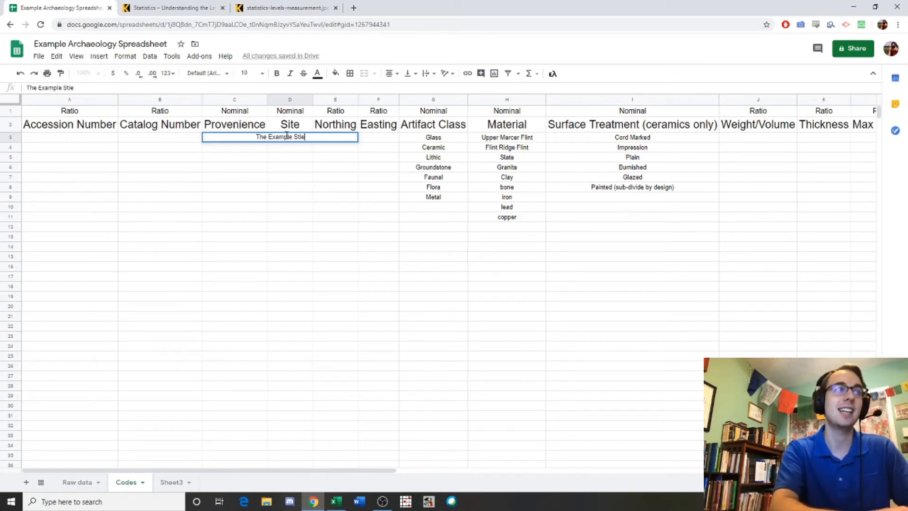
{"action": "key", "text": "Return"}
{"action": "left_click", "coordinate": [287, 137]}
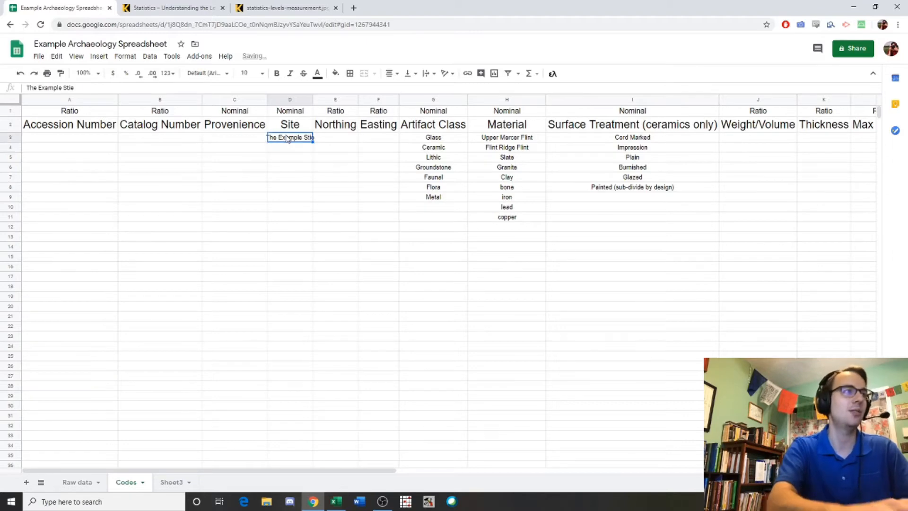
{"action": "type", "text": "Teh"}
Fit the width of the Length/Thickness column in the Raw data sheet to its heading
{"action": "left_click", "coordinate": [77, 482]}
{"action": "left_click_drag", "start_coordinate": [331, 472], "coordinate": [431, 471]}
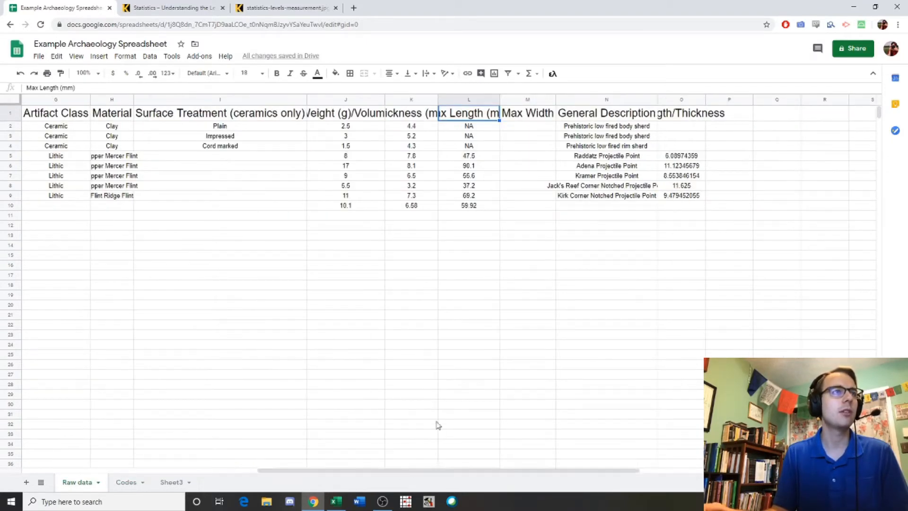
{"action": "left_click", "coordinate": [684, 112]}
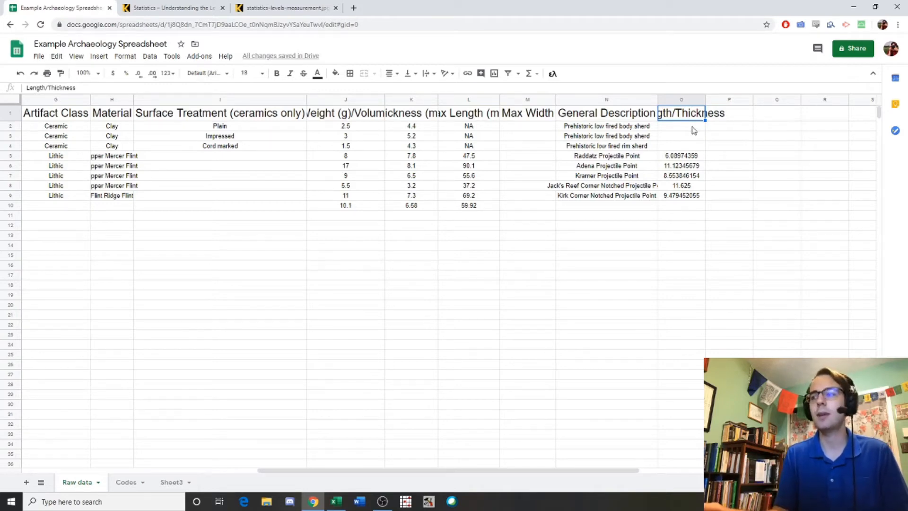
{"action": "double_click", "coordinate": [705, 98]}
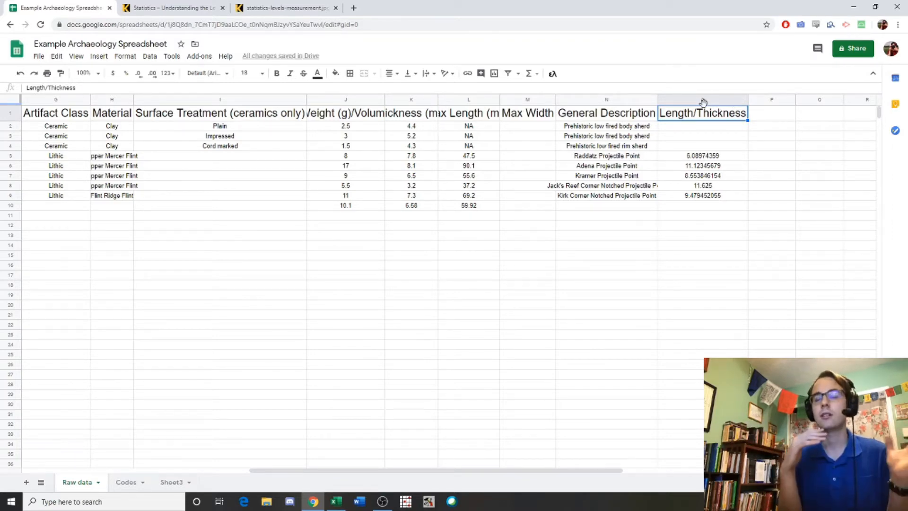
Switch to the Raw Data sheet of the Excel workbook and inspect the Length/Thickness heading and its first calculated cell
{"action": "left_click", "coordinate": [341, 497]}
{"action": "left_click", "coordinate": [66, 474]}
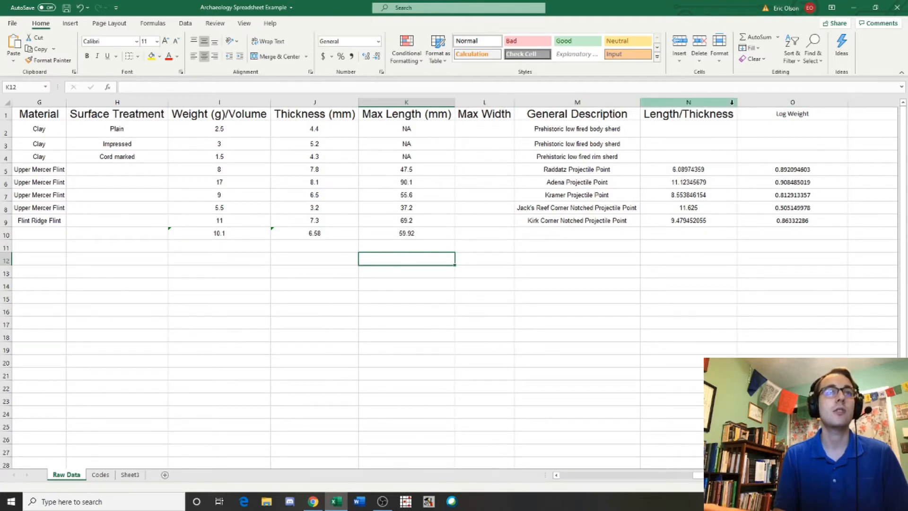
{"action": "left_click_drag", "start_coordinate": [737, 104], "coordinate": [777, 104]}
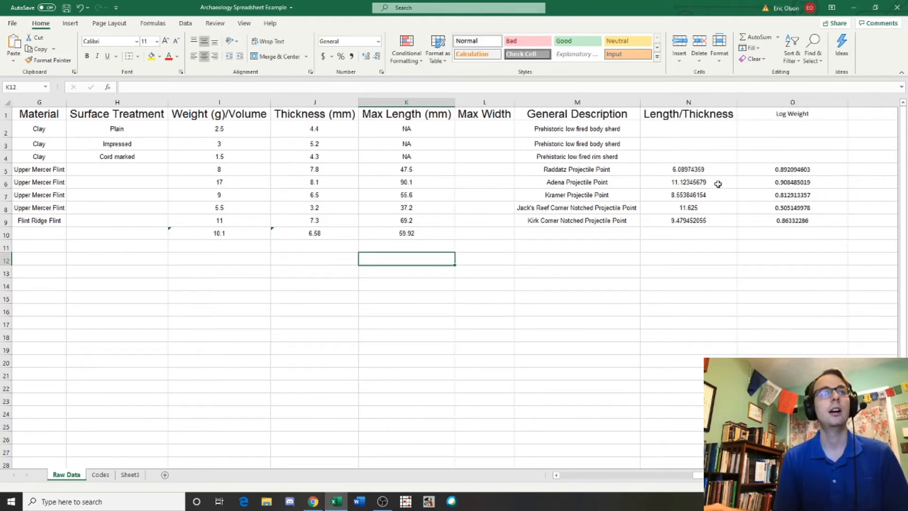
{"action": "left_click", "coordinate": [679, 117]}
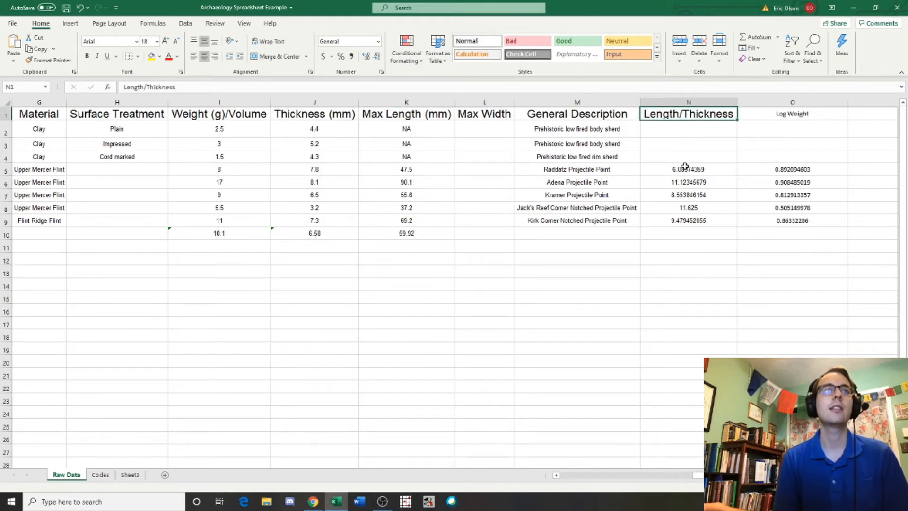
{"action": "left_click", "coordinate": [685, 168]}
{"action": "left_click", "coordinate": [680, 114]}
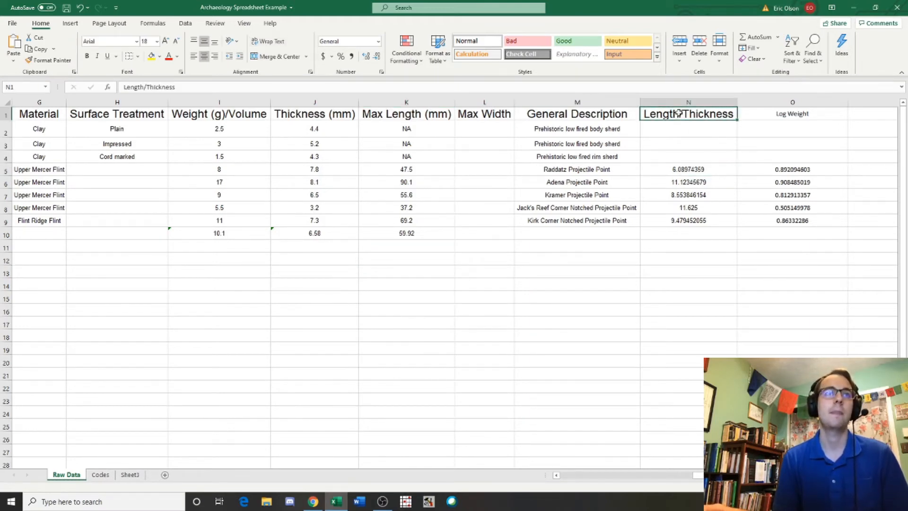
Examine the Length/Thickness formula for the Raddatz point in N5 and sample Max Length and Thickness source values
{"action": "left_click", "coordinate": [686, 166]}
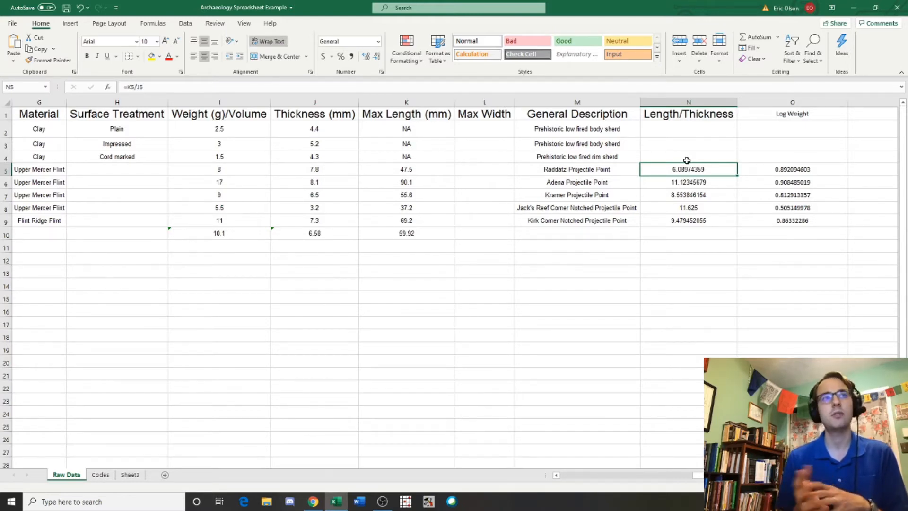
{"action": "left_click", "coordinate": [407, 184]}
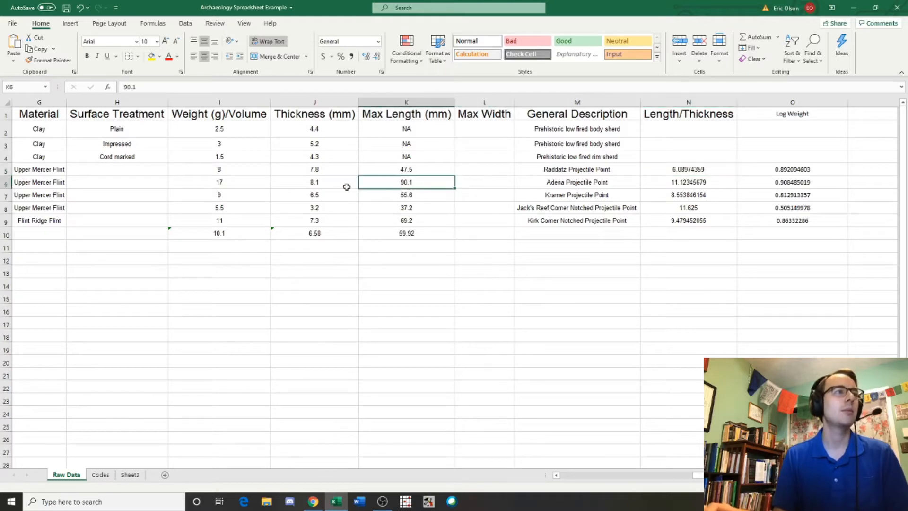
{"action": "left_click", "coordinate": [308, 180]}
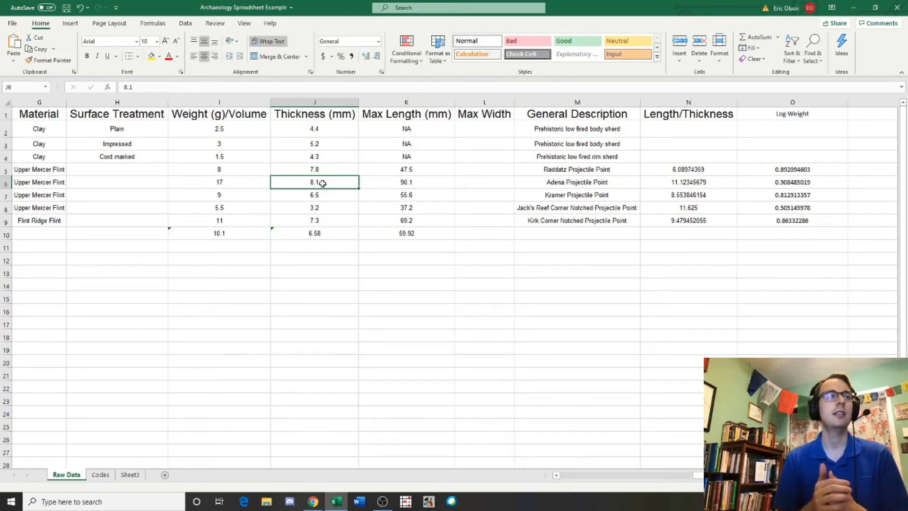
{"action": "left_click", "coordinate": [672, 170]}
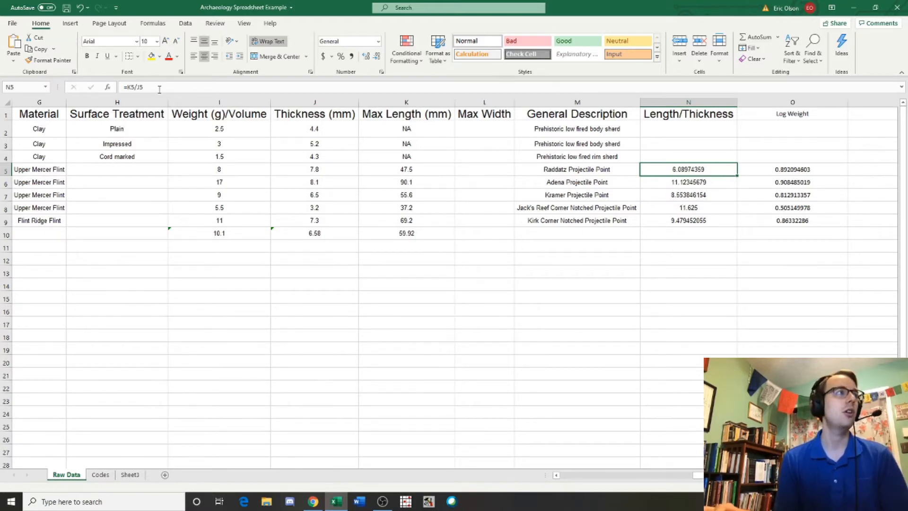
{"action": "key", "text": "F2"}
{"action": "key", "text": "Return"}
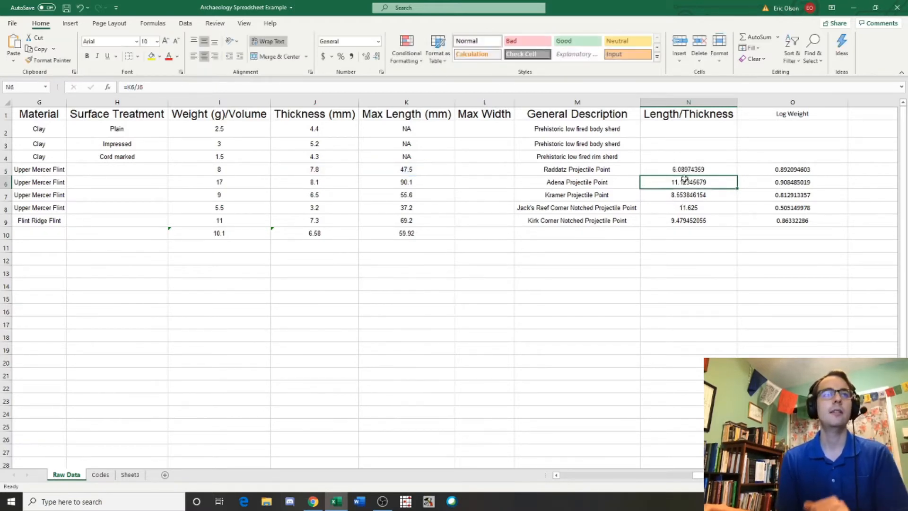
Re-enter the Raddatz point's Length/Thickness formula in N5 as =K5/J5 and fill it down through N9
{"action": "left_click", "coordinate": [684, 170]}
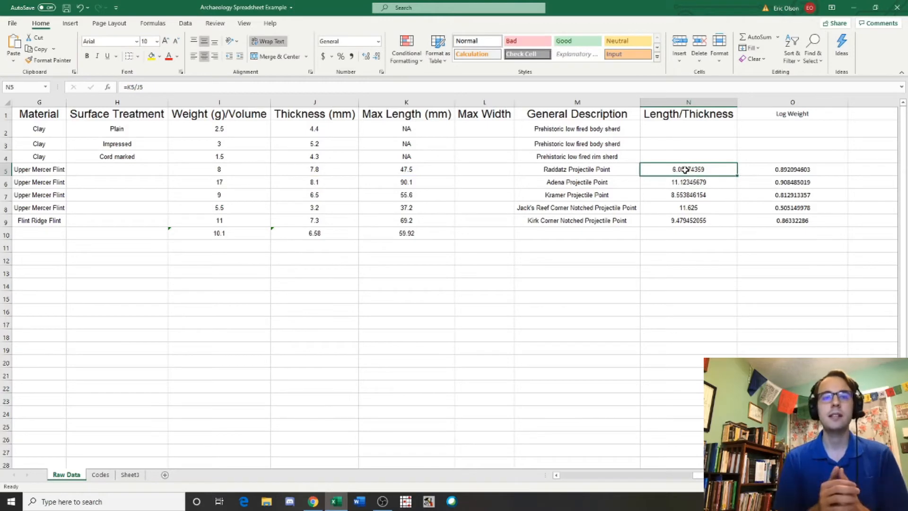
{"action": "key", "text": "BackSpace"}
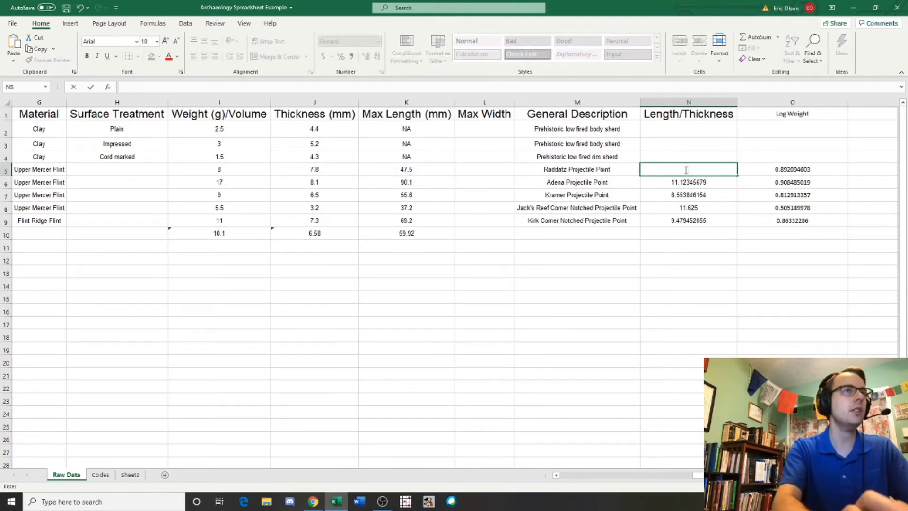
{"action": "type", "text": "="}
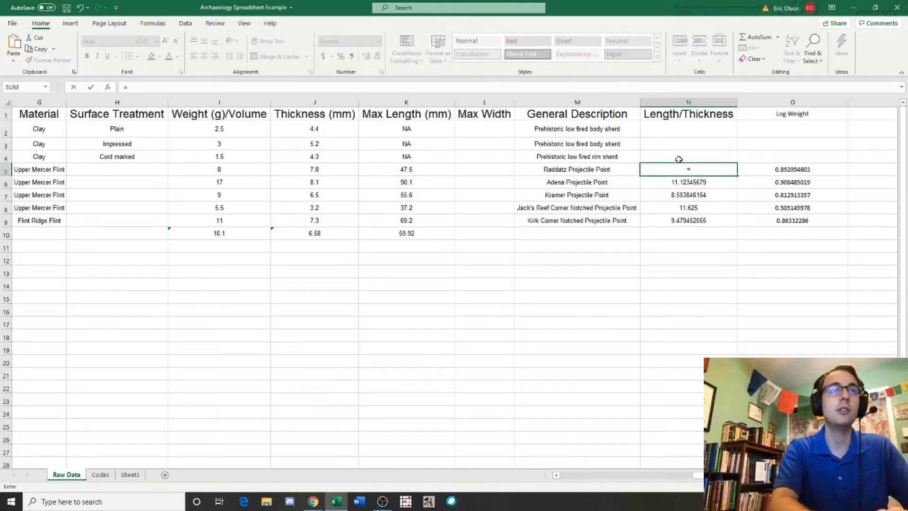
{"action": "left_click", "coordinate": [423, 169]}
{"action": "type", "text": "/"}
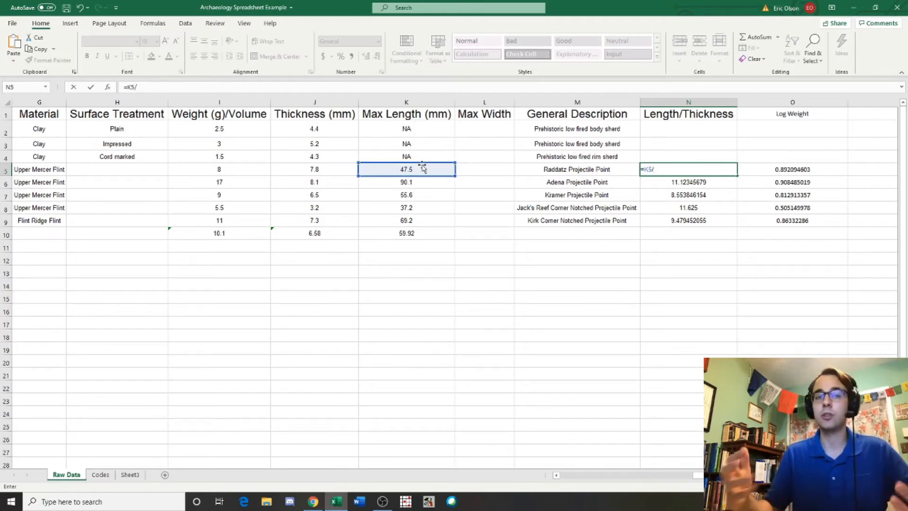
{"action": "left_click", "coordinate": [308, 171]}
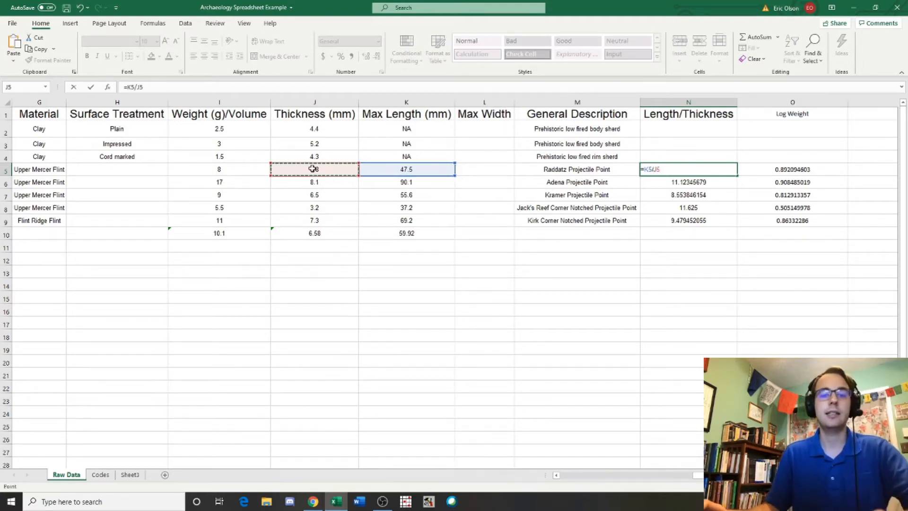
{"action": "key", "text": "Return"}
{"action": "left_click", "coordinate": [693, 170]}
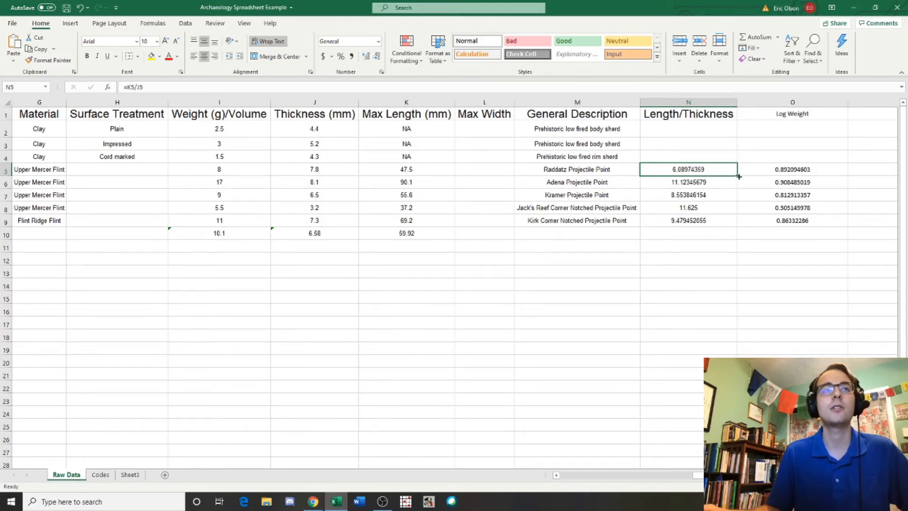
{"action": "left_click_drag", "start_coordinate": [738, 176], "coordinate": [740, 223]}
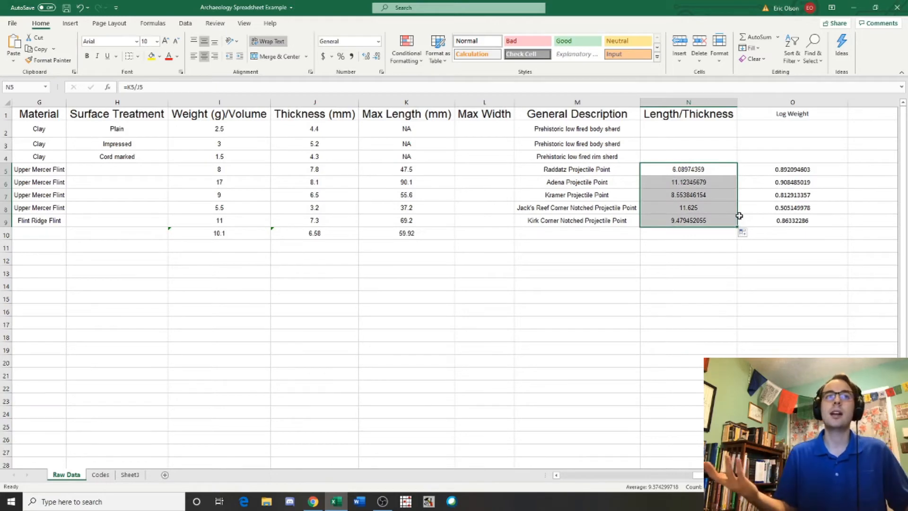
Clear the Length/Thickness results in N6:N9 and refill them by copying the N5 formula down
{"action": "left_click", "coordinate": [730, 179]}
{"action": "key", "text": "Delete"}
{"action": "key", "text": "Down"}
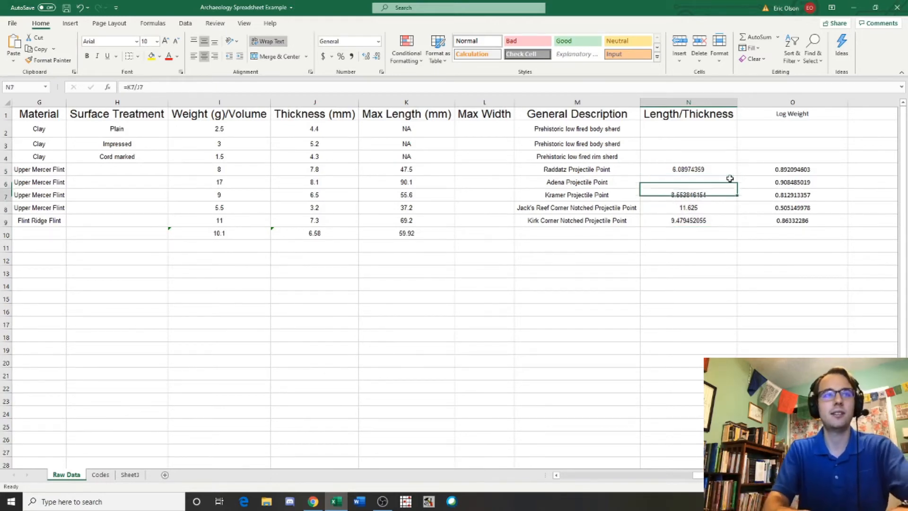
{"action": "key", "text": "Delete"}
{"action": "key", "text": "Down"}
{"action": "key", "text": "Delete"}
{"action": "key", "text": "Down"}
{"action": "key", "text": "Delete"}
{"action": "key", "text": "Up"}
{"action": "key", "text": "Up"}
{"action": "key", "text": "Up"}
{"action": "key", "text": "Up"}
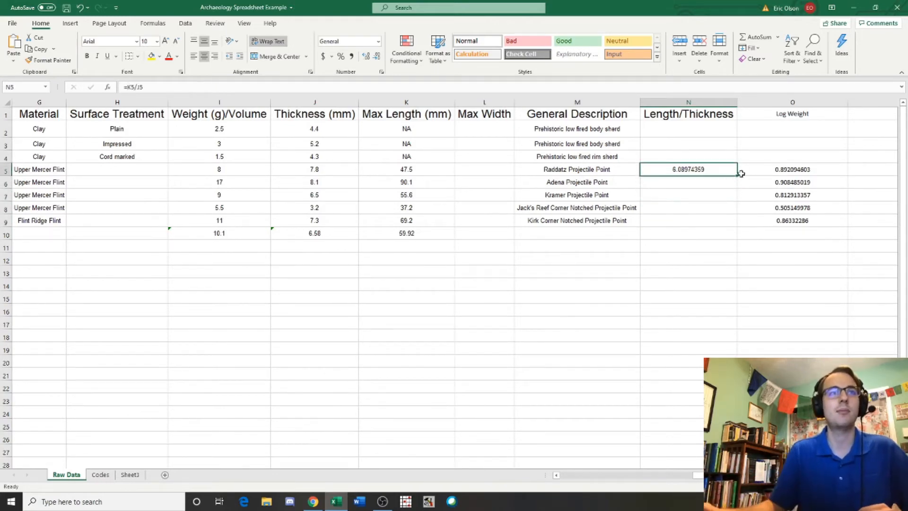
{"action": "left_click_drag", "start_coordinate": [737, 175], "coordinate": [737, 227]}
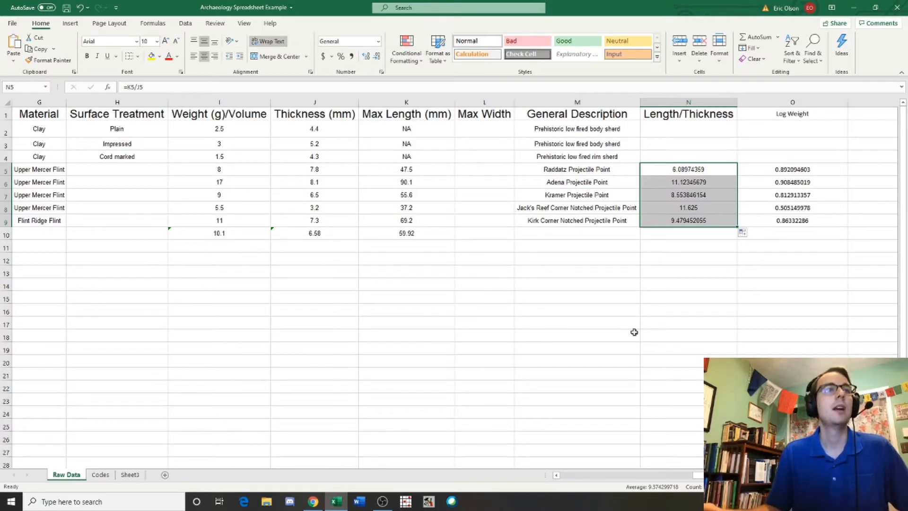
Switch to the Google Sheets spreadsheet in the browser and inspect the Raddatz point's Length/Thickness formula in O5
{"action": "left_click", "coordinate": [314, 501]}
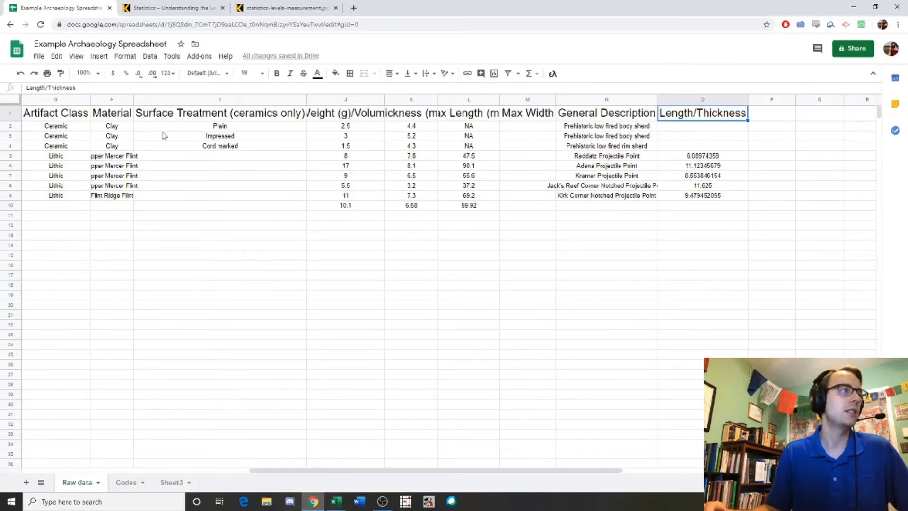
{"action": "left_click", "coordinate": [611, 167]}
{"action": "left_click", "coordinate": [681, 157]}
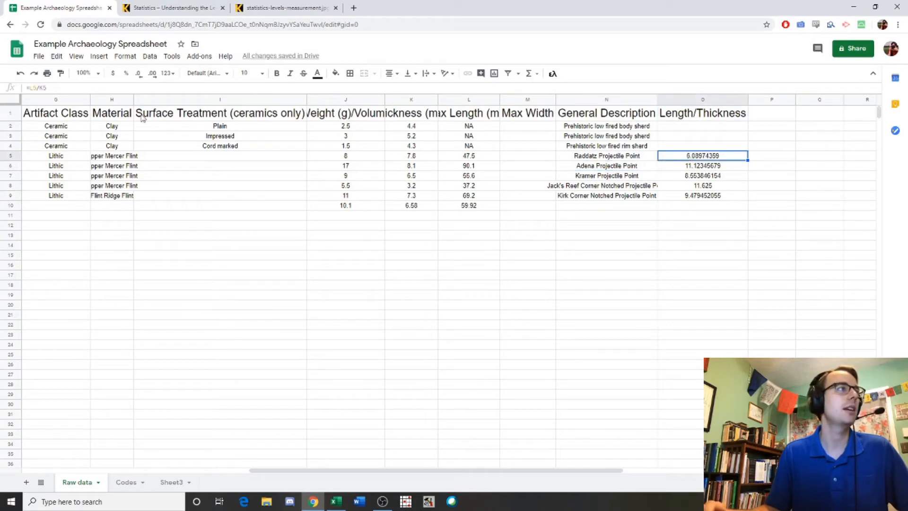
{"action": "left_click_drag", "start_coordinate": [50, 89], "coordinate": [23, 92]}
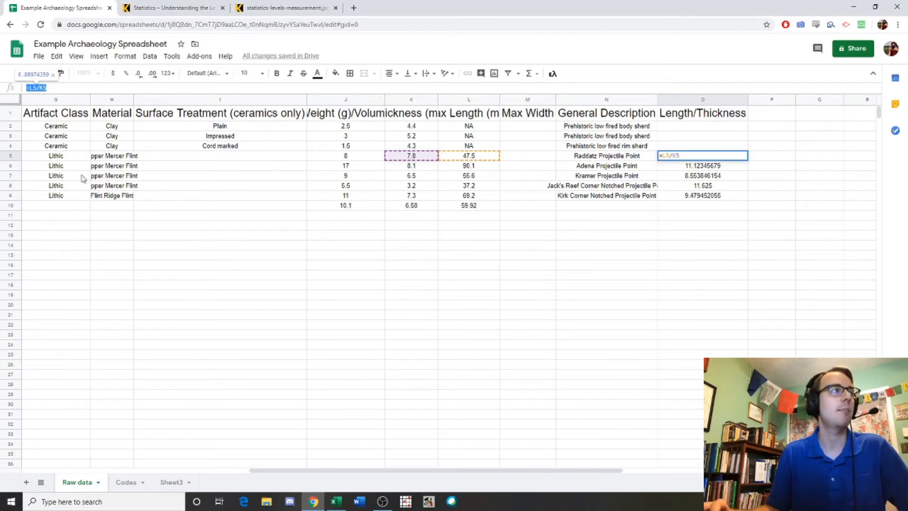
{"action": "key", "text": "Return"}
Try multiplying length by thickness in O5 with =L5*K5, and undo the change
{"action": "left_click", "coordinate": [694, 159]}
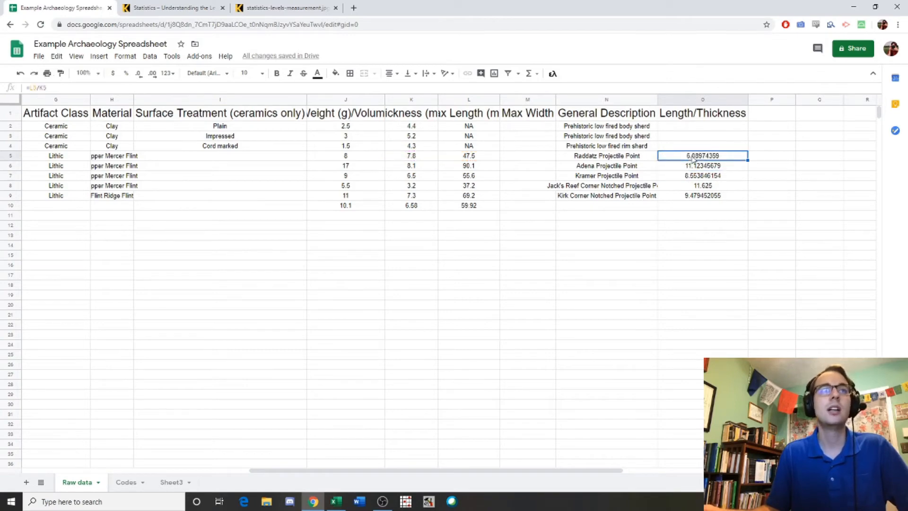
{"action": "type", "text": "="}
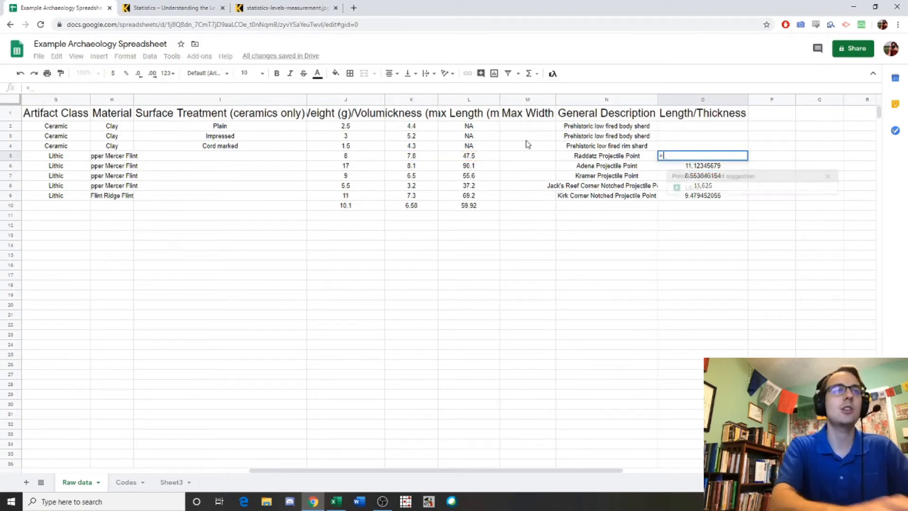
{"action": "left_click", "coordinate": [475, 154]}
{"action": "type", "text": "*"}
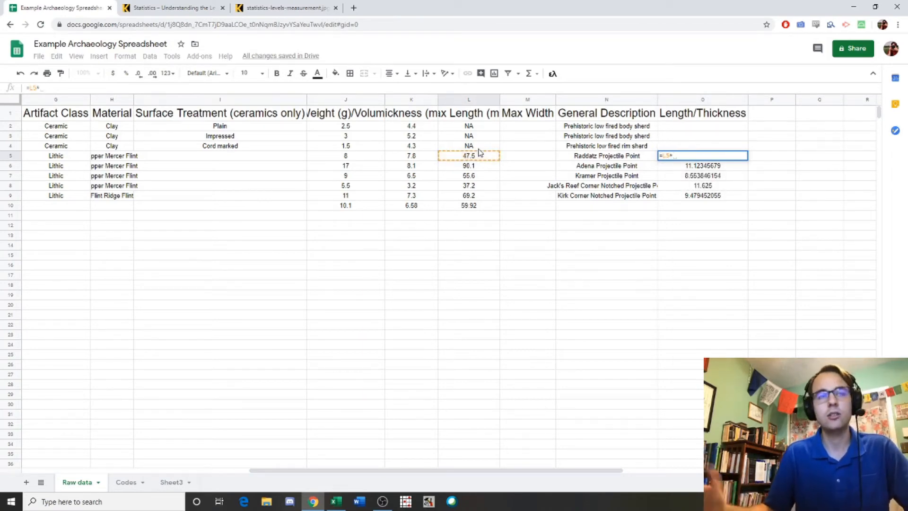
{"action": "left_click", "coordinate": [408, 157]}
{"action": "key", "text": "Return"}
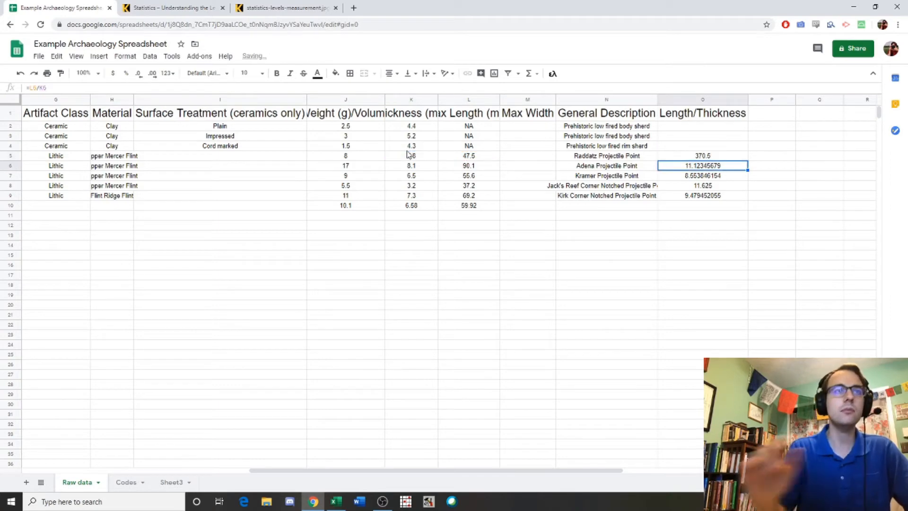
{"action": "left_click", "coordinate": [716, 159]}
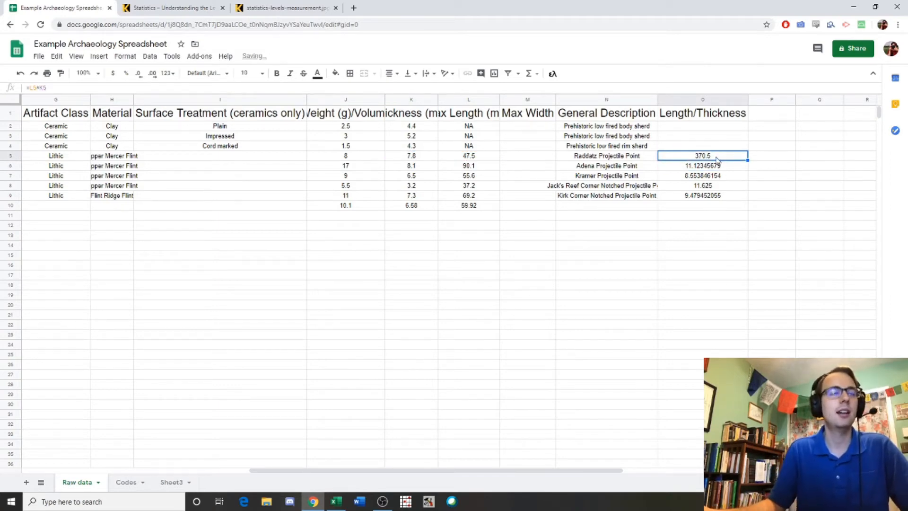
{"action": "key", "text": "ctrl+z"}
Try subtracting thickness from length for the Raddatz point with =L5-K5 in O5
{"action": "left_click", "coordinate": [706, 170]}
{"action": "left_click", "coordinate": [707, 158]}
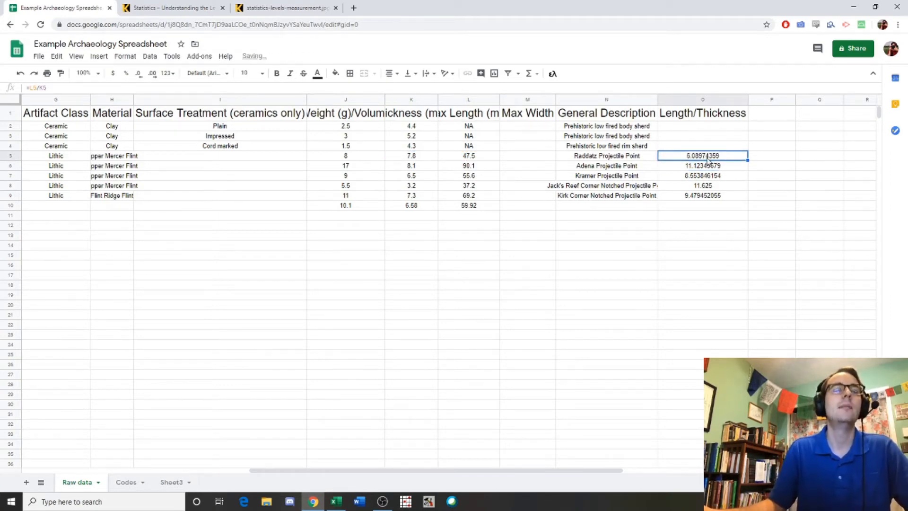
{"action": "type", "text": "="}
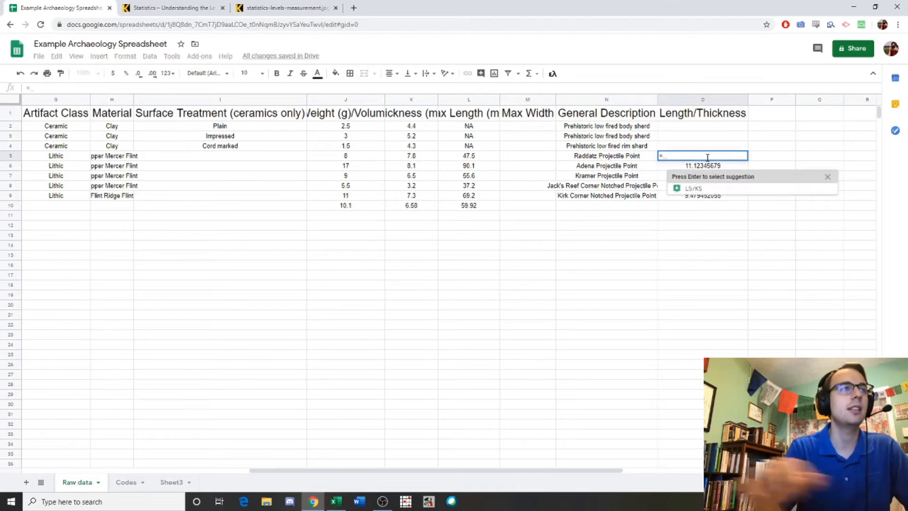
{"action": "left_click", "coordinate": [476, 156]}
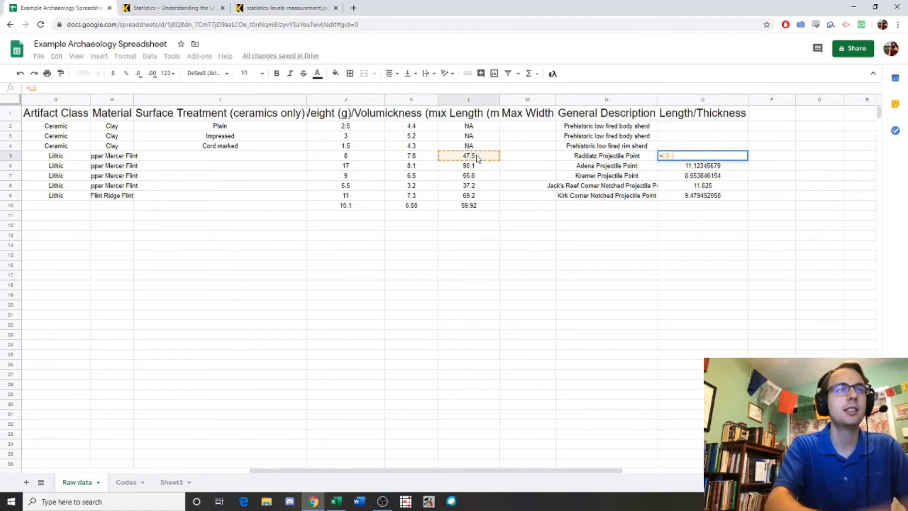
{"action": "type", "text": "-"}
{"action": "left_click", "coordinate": [413, 157]}
{"action": "key", "text": "Return"}
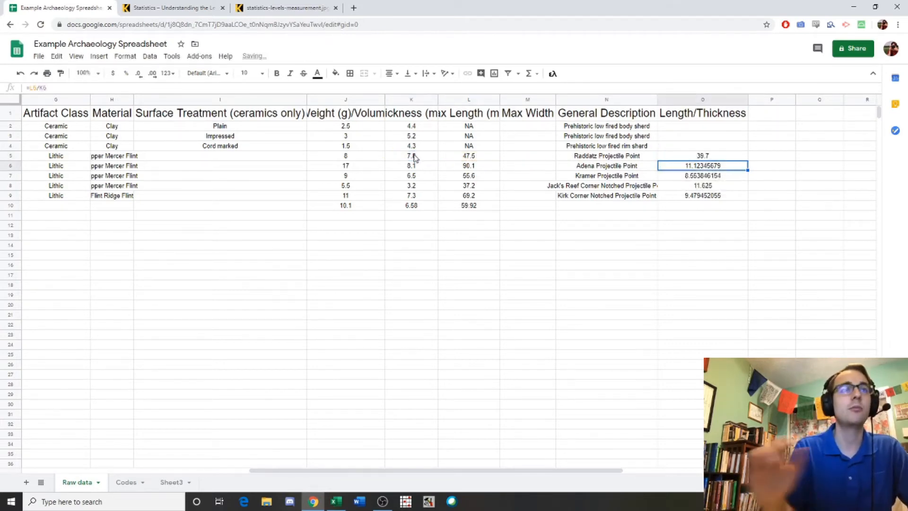
Try adding length and thickness with =L5+K5 in O5, and restore the division formula
{"action": "left_click", "coordinate": [685, 157]}
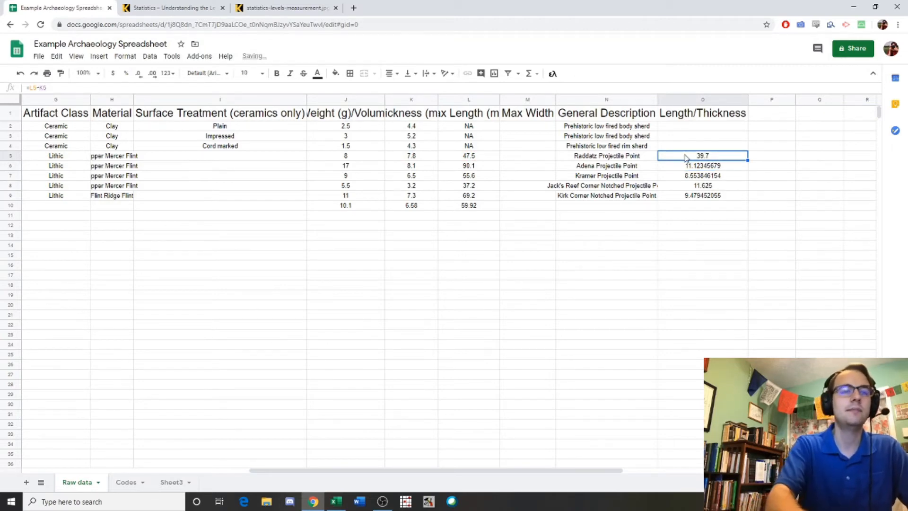
{"action": "type", "text": "="}
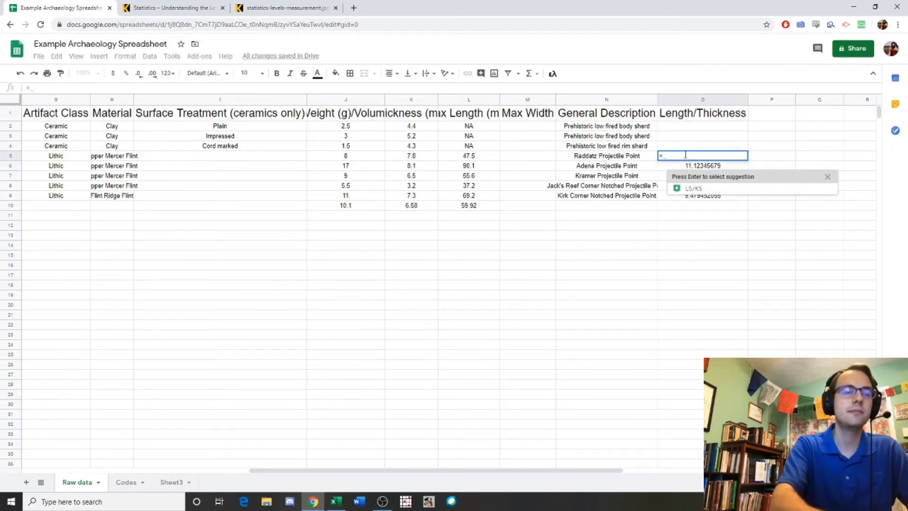
{"action": "left_click", "coordinate": [468, 157]}
{"action": "type", "text": "+"}
{"action": "left_click", "coordinate": [414, 156]}
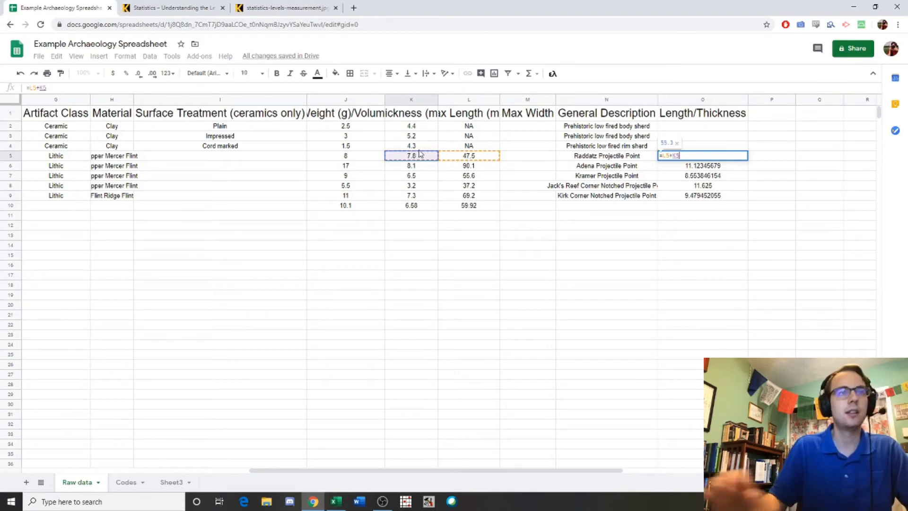
{"action": "key", "text": "Return"}
{"action": "left_click", "coordinate": [686, 157]}
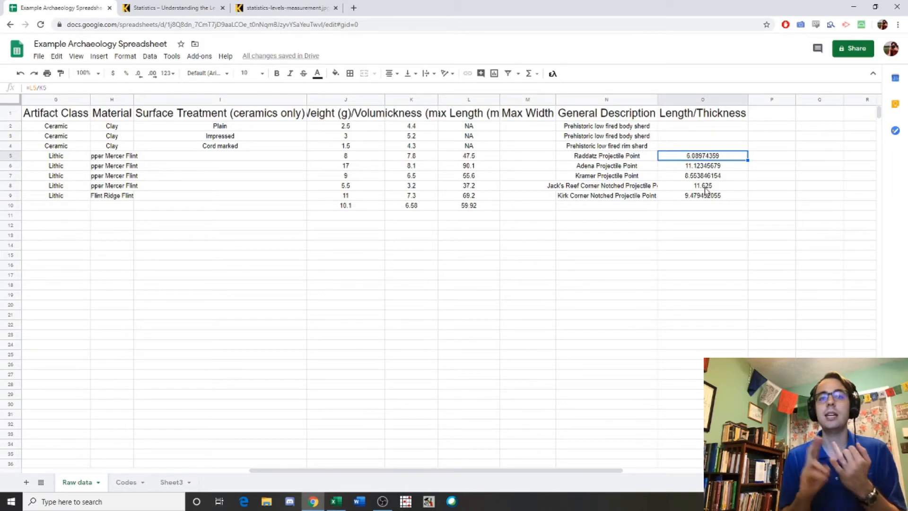
Build a cell-by-cell sum of weights in J12 as =J9+J8+J7+J6
{"action": "left_click", "coordinate": [411, 205]}
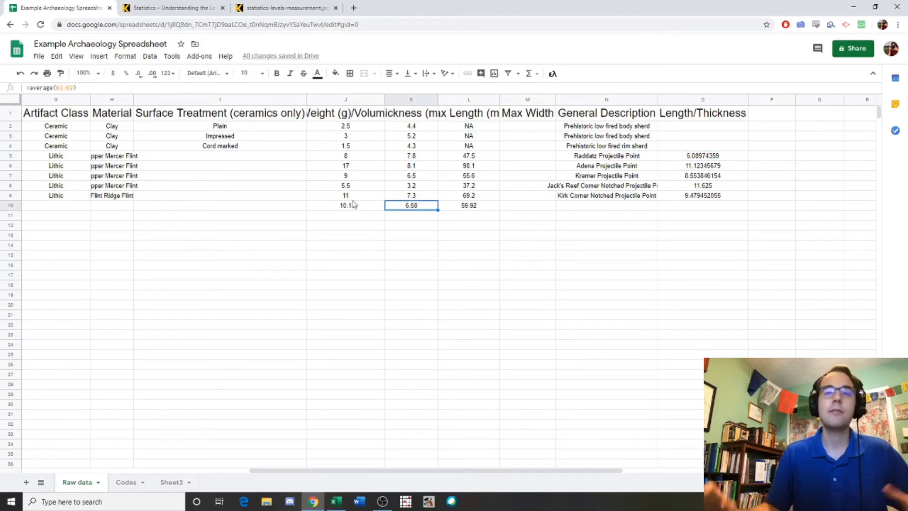
{"action": "left_click", "coordinate": [345, 225]}
{"action": "type", "text": "="}
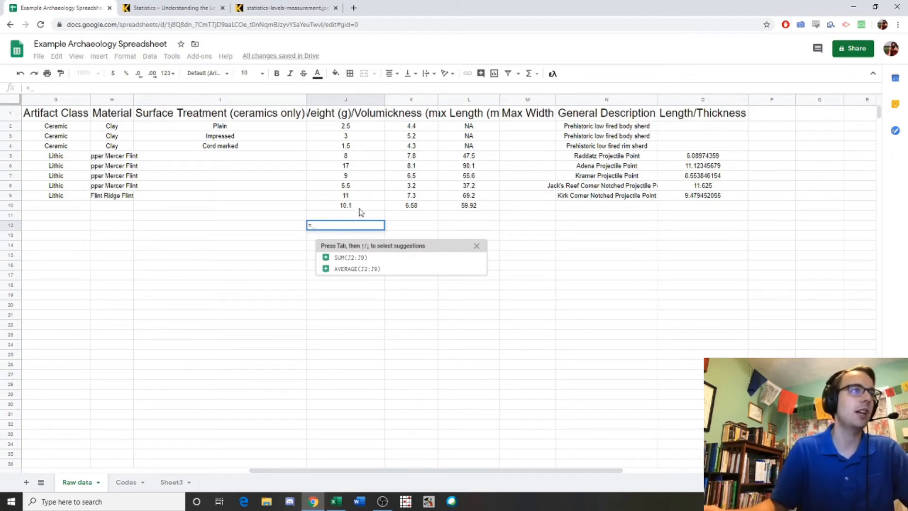
{"action": "left_click", "coordinate": [350, 196]}
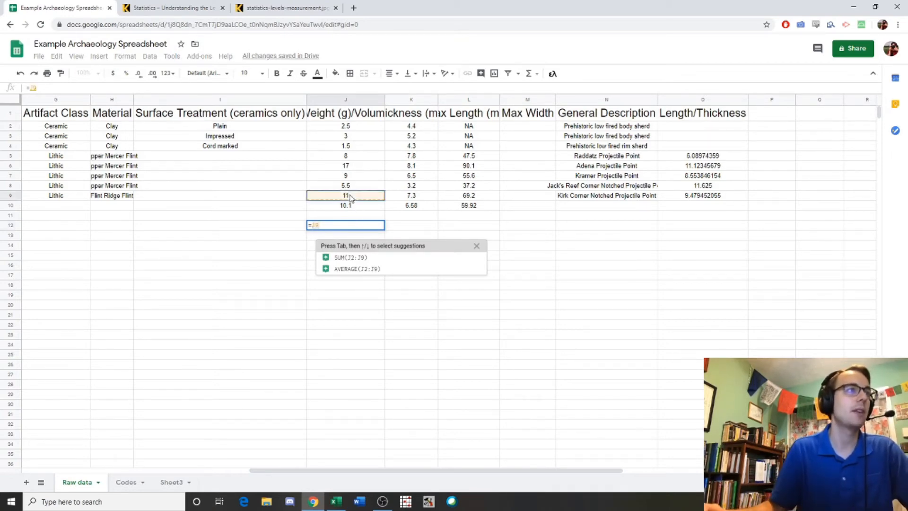
{"action": "type", "text": "+"}
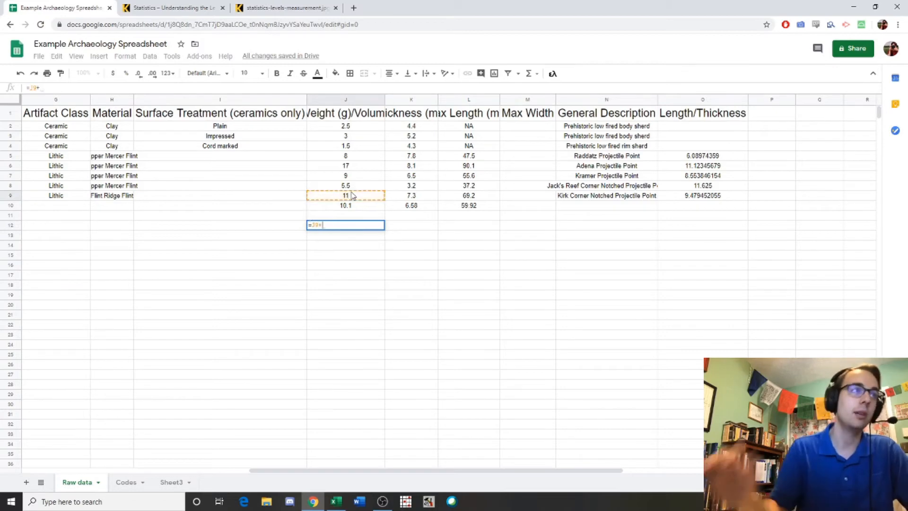
{"action": "left_click", "coordinate": [376, 187]}
{"action": "type", "text": "+"}
{"action": "left_click", "coordinate": [363, 177]}
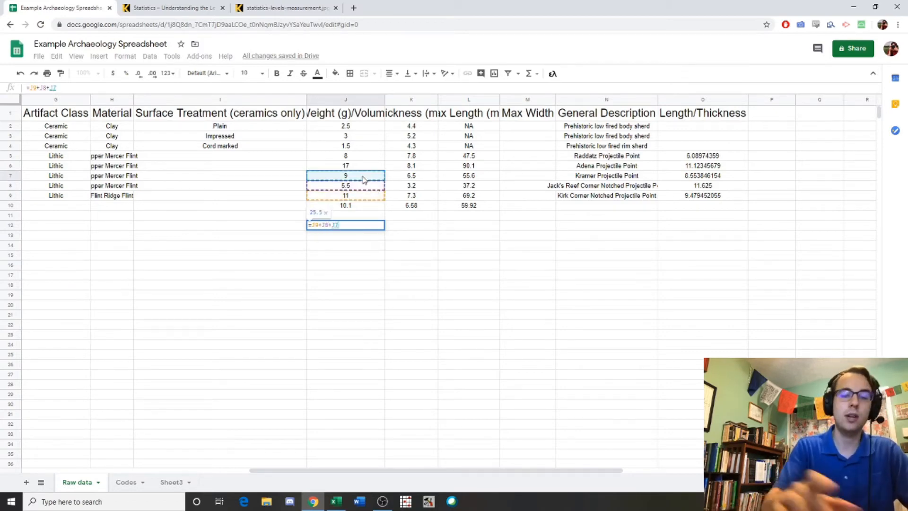
{"action": "type", "text": "+"}
{"action": "left_click", "coordinate": [370, 168]}
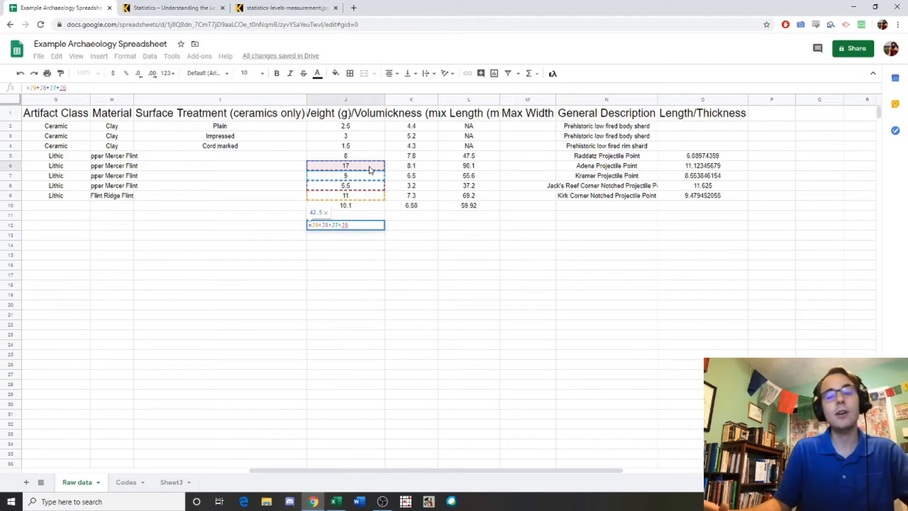
Replace the cell-by-cell sum in J12 with the suggested formula AVERAGE(J2:J9)
{"action": "key", "text": "BackSpace"}
{"action": "key", "text": "BackSpace"}
{"action": "key", "text": "BackSpace"}
{"action": "key", "text": "BackSpace"}
{"action": "key", "text": "BackSpace"}
{"action": "key", "text": "BackSpace"}
{"action": "key", "text": "BackSpace"}
{"action": "key", "text": "BackSpace"}
{"action": "key", "text": "BackSpace"}
{"action": "key", "text": "BackSpace"}
{"action": "key", "text": "BackSpace"}
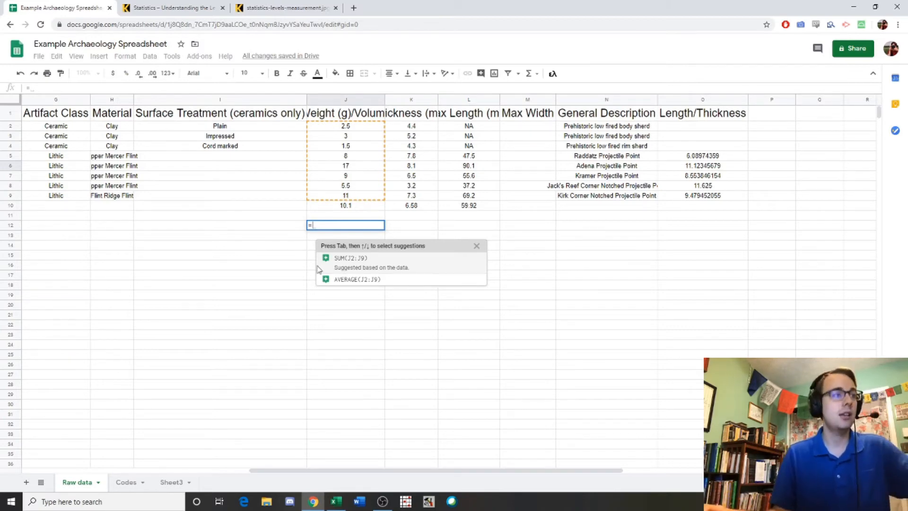
{"action": "left_click", "coordinate": [347, 282]}
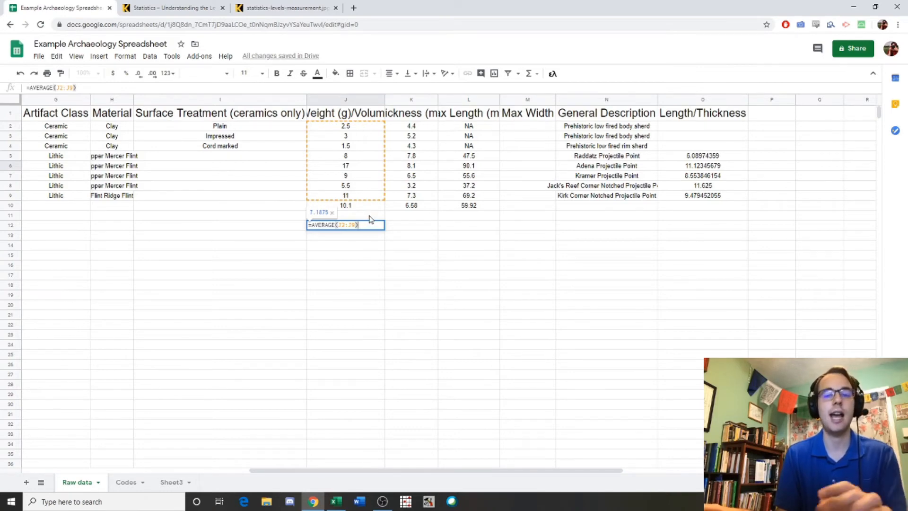
Clear the suggested AVERAGE formula from J12, keeping only the equals sign
{"action": "key", "text": "BackSpace"}
{"action": "key", "text": "BackSpace"}
{"action": "key", "text": "BackSpace"}
{"action": "key", "text": "BackSpace"}
{"action": "key", "text": "BackSpace"}
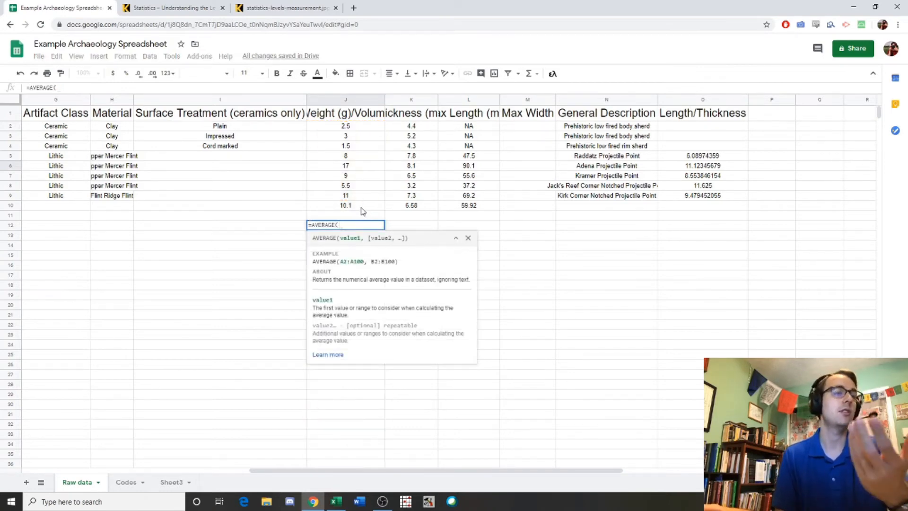
{"action": "key", "text": "BackSpace"}
{"action": "key", "text": "BackSpace"}
{"action": "key", "text": "BackSpace"}
{"action": "key", "text": "BackSpace"}
{"action": "key", "text": "BackSpace"}
{"action": "key", "text": "BackSpace"}
{"action": "key", "text": "BackSpace"}
{"action": "key", "text": "BackSpace"}
{"action": "key", "text": "BackSpace"}
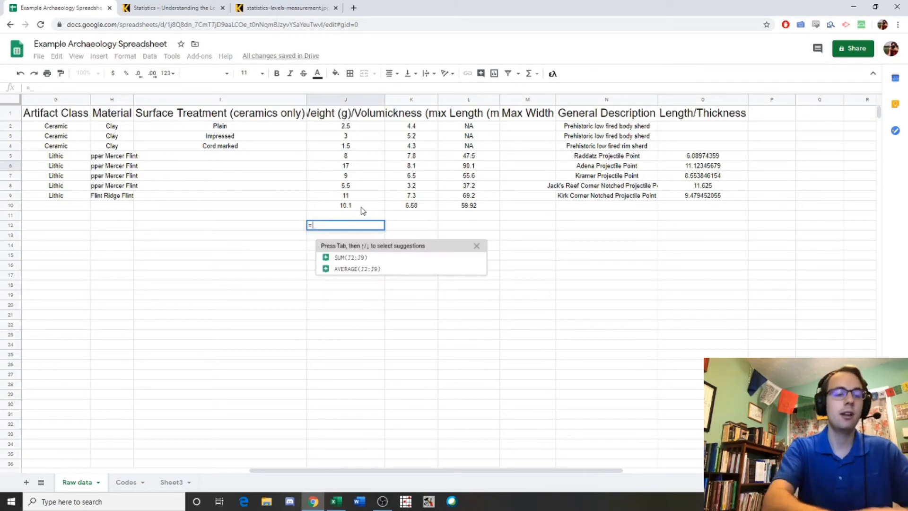
Try building an average formula by hand in J12 over the weights in J2:J9
{"action": "type", "text": "average("}
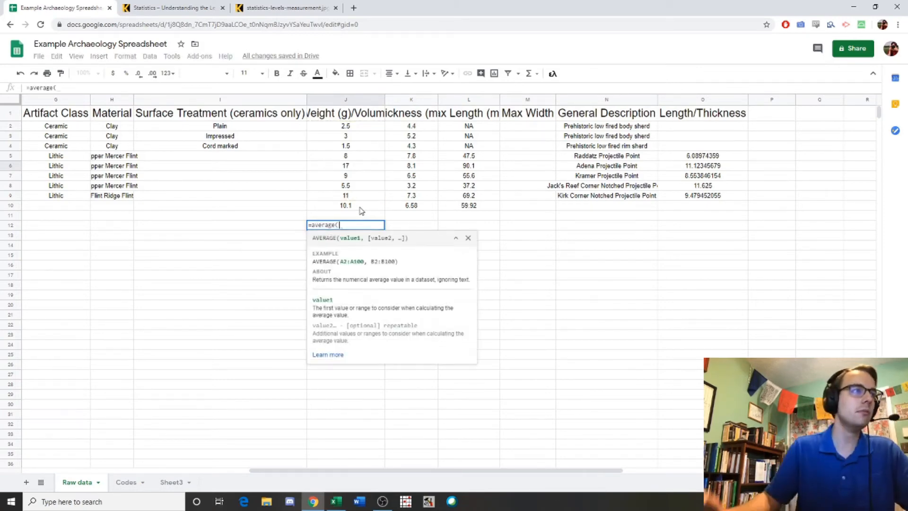
{"action": "left_click", "coordinate": [351, 128]}
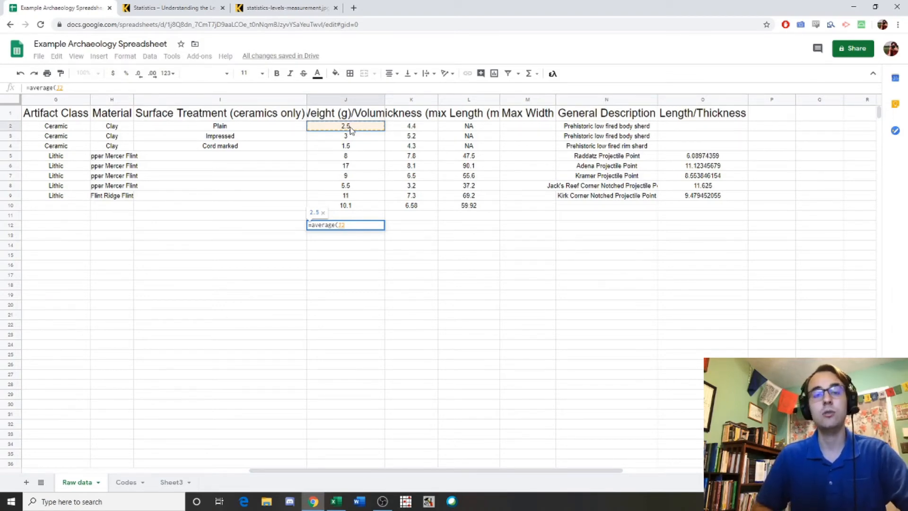
{"action": "key", "text": "shift+Down"}
{"action": "key", "text": "shift+Down"}
{"action": "key", "text": "shift+Down"}
{"action": "key", "text": "shift+Down"}
{"action": "key", "text": "shift+Down"}
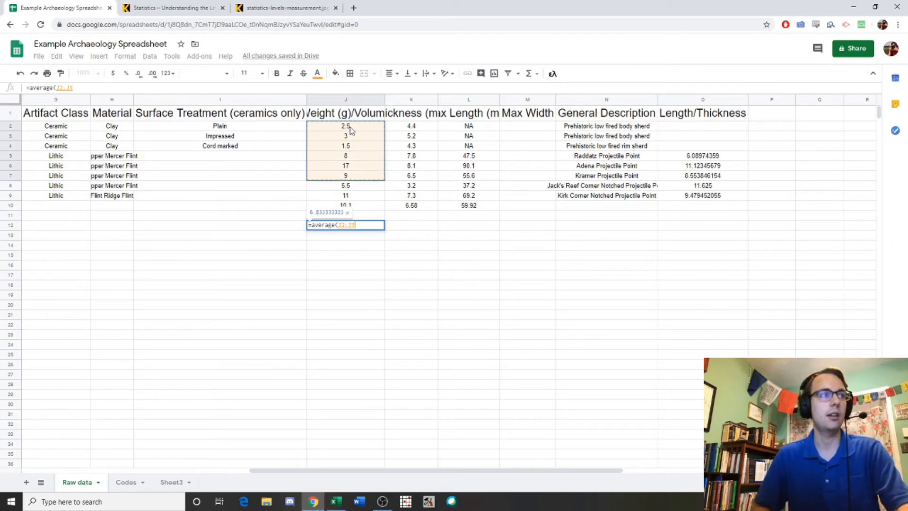
{"action": "key", "text": "shift+Down"}
{"action": "key", "text": "shift+Down"}
{"action": "key", "text": "shift+Up"}
{"action": "key", "text": "shift+Up"}
{"action": "key", "text": "shift+Up"}
{"action": "key", "text": "shift+Up"}
{"action": "key", "text": "shift+Up"}
{"action": "key", "text": "shift+Down"}
{"action": "key", "text": "shift+Down"}
{"action": "key", "text": "shift+Down"}
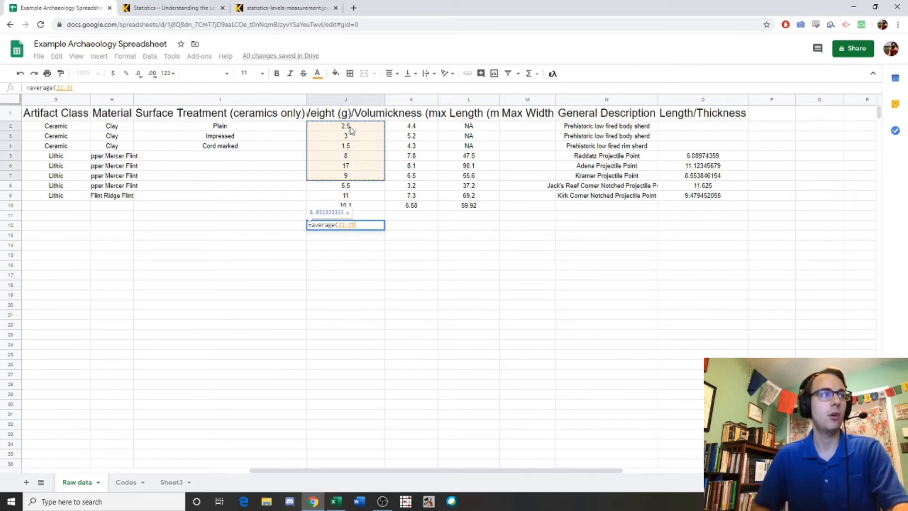
{"action": "key", "text": "shift+Down"}
{"action": "key", "text": "shift+Down"}
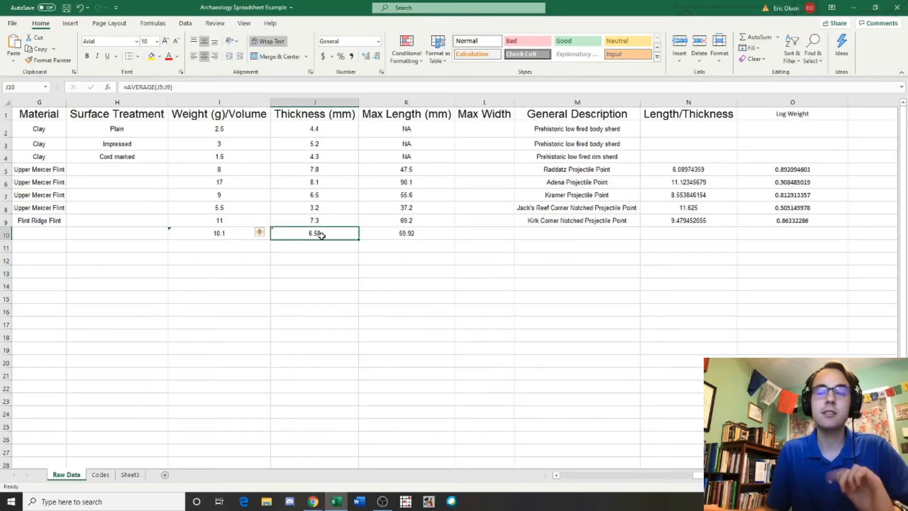
In the Excel workbook, examine the thickness AVERAGE formula in J10 and the neighbouring weight and length averages in row 10
{"action": "double_click", "coordinate": [321, 235]}
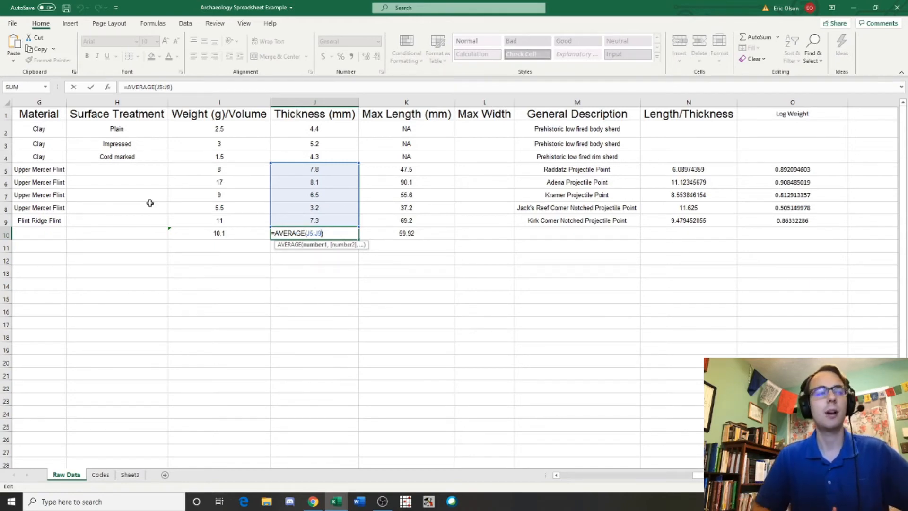
{"action": "key", "text": "Return"}
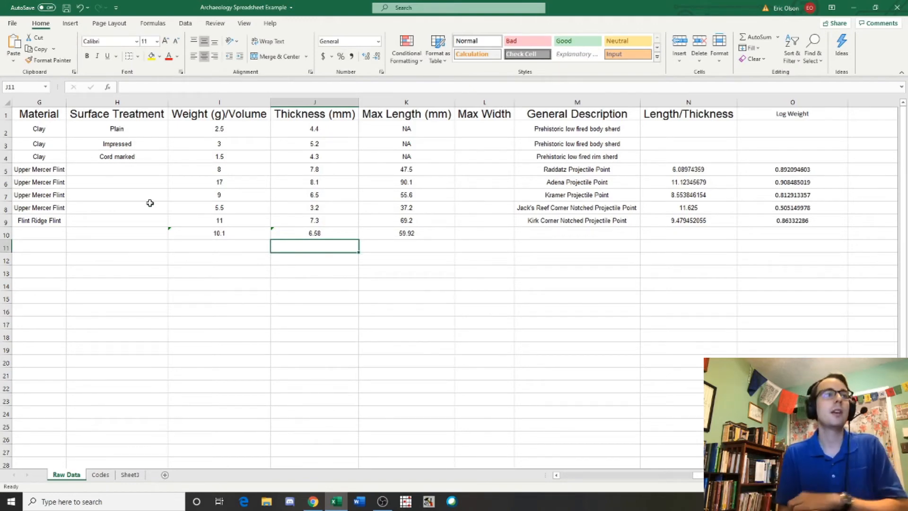
{"action": "left_click", "coordinate": [228, 234]}
{"action": "left_click", "coordinate": [399, 235]}
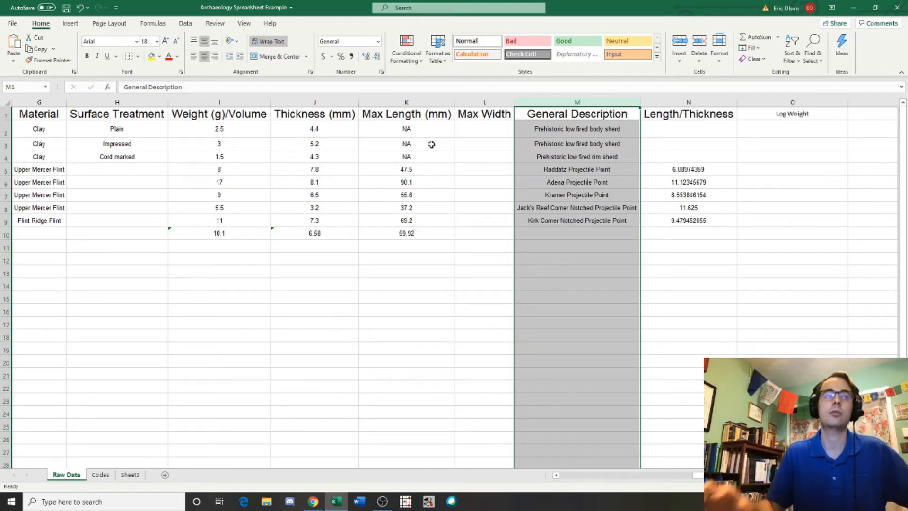
{"action": "left_click", "coordinate": [412, 242]}
{"action": "left_click", "coordinate": [309, 180]}
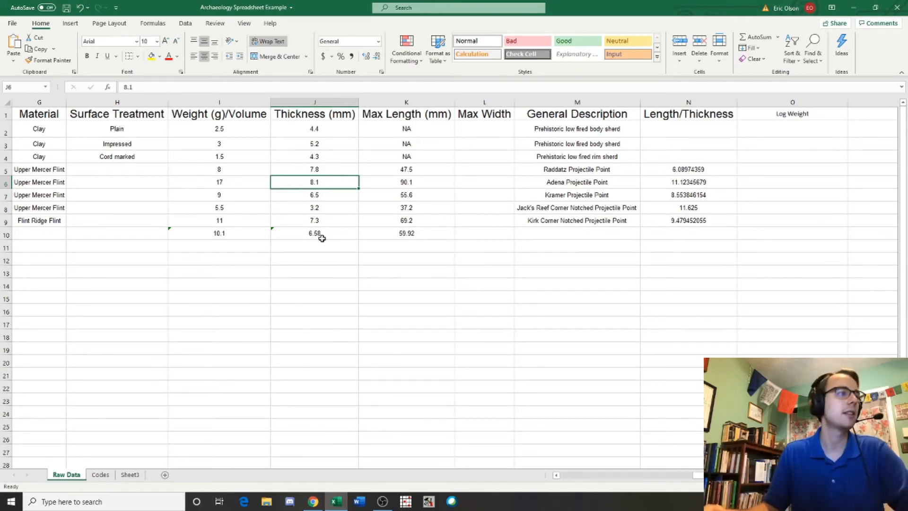
Switch to Google Sheets and examine the weight, thickness, length and Length/Thickness values of the lithic artifacts
{"action": "left_click", "coordinate": [313, 502]}
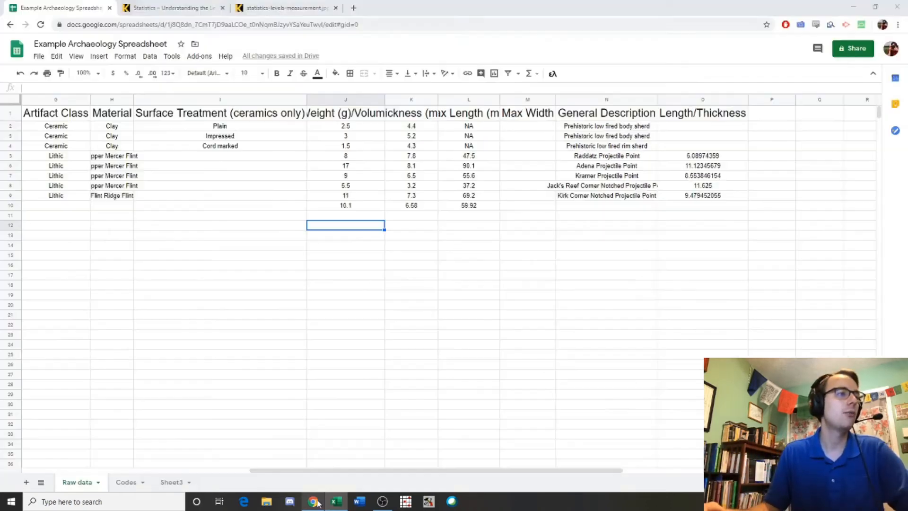
{"action": "left_click", "coordinate": [355, 177]}
{"action": "left_click", "coordinate": [344, 146]}
{"action": "left_click", "coordinate": [343, 156]}
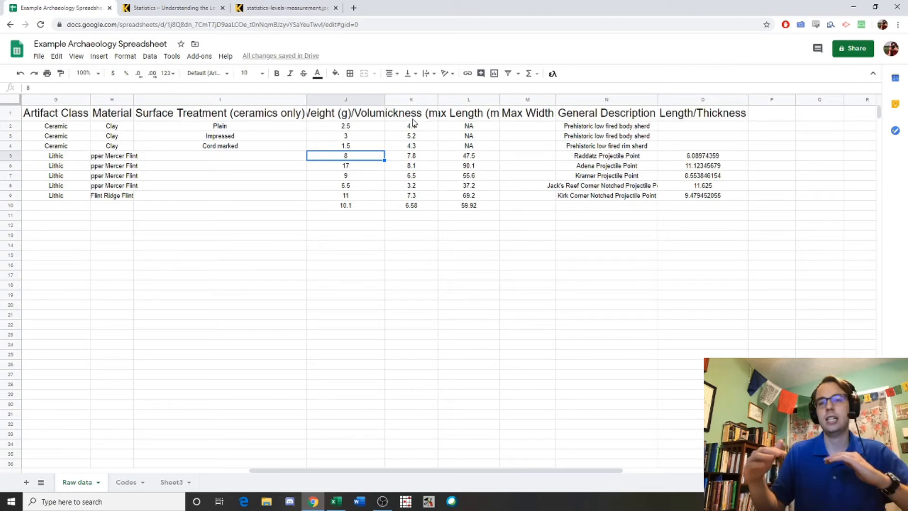
{"action": "left_click", "coordinate": [411, 157]}
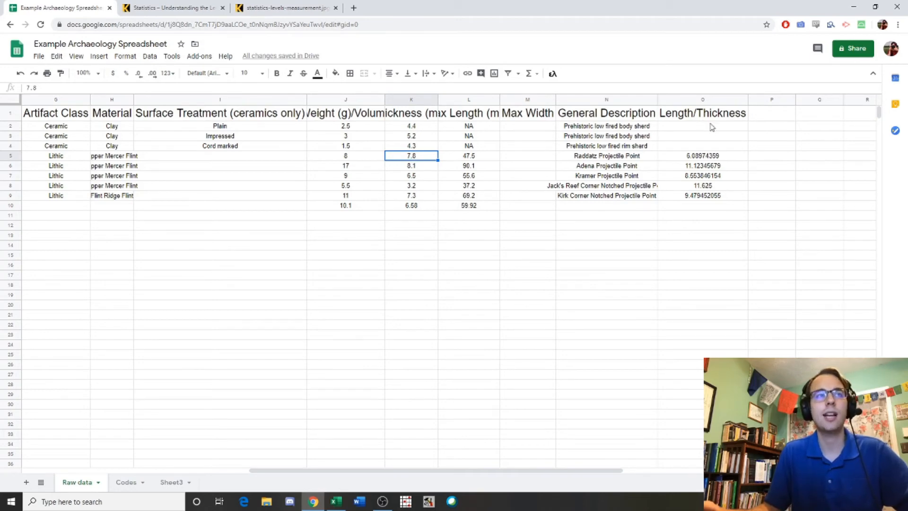
{"action": "left_click", "coordinate": [707, 100]}
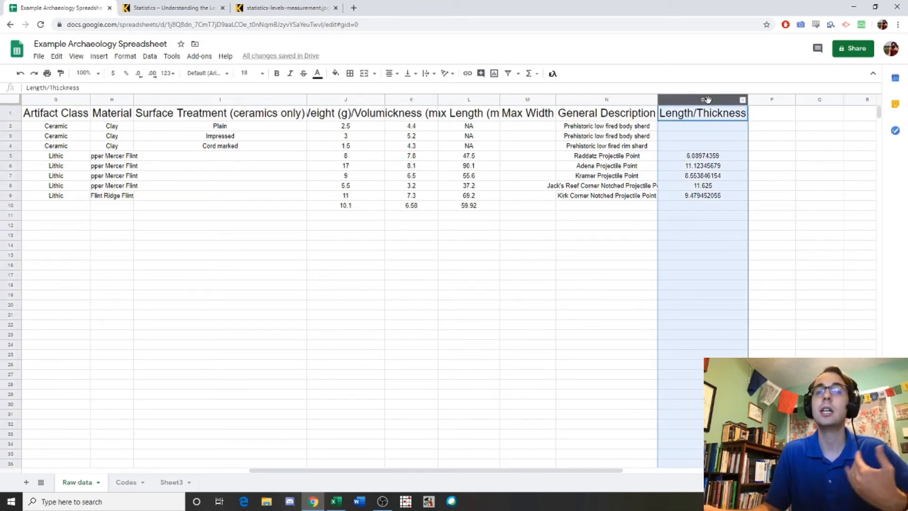
{"action": "left_click", "coordinate": [411, 157]}
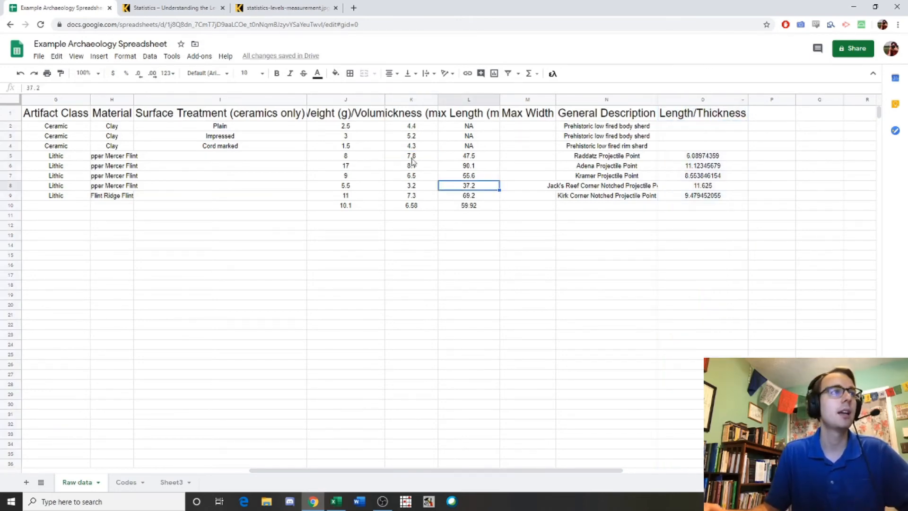
{"action": "left_click", "coordinate": [701, 157]}
{"action": "left_click", "coordinate": [708, 185]}
Insert a chart from the lithic thickness and max length values in K5:L9
{"action": "left_click", "coordinate": [435, 160]}
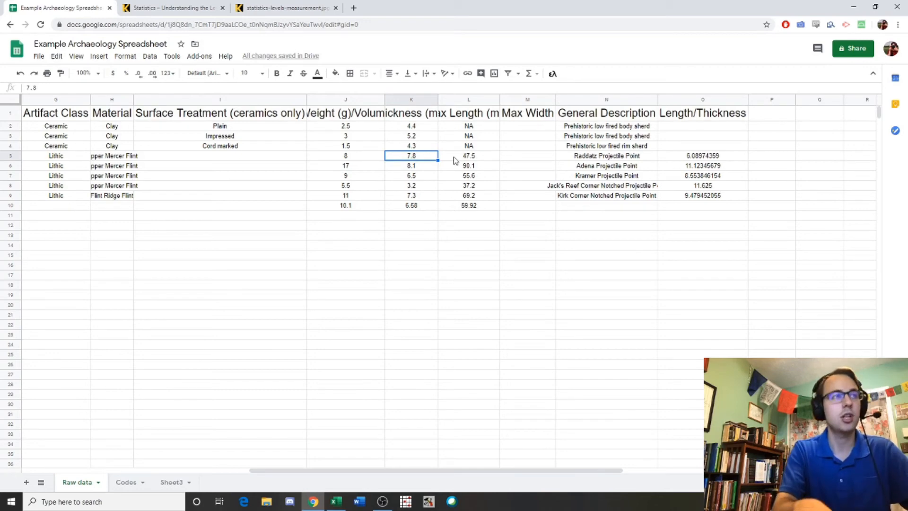
{"action": "left_click", "coordinate": [455, 160], "text": "shift"}
{"action": "key", "text": "shift+Down"}
{"action": "key", "text": "shift+Down"}
{"action": "key", "text": "shift+Down"}
{"action": "key", "text": "shift+Down"}
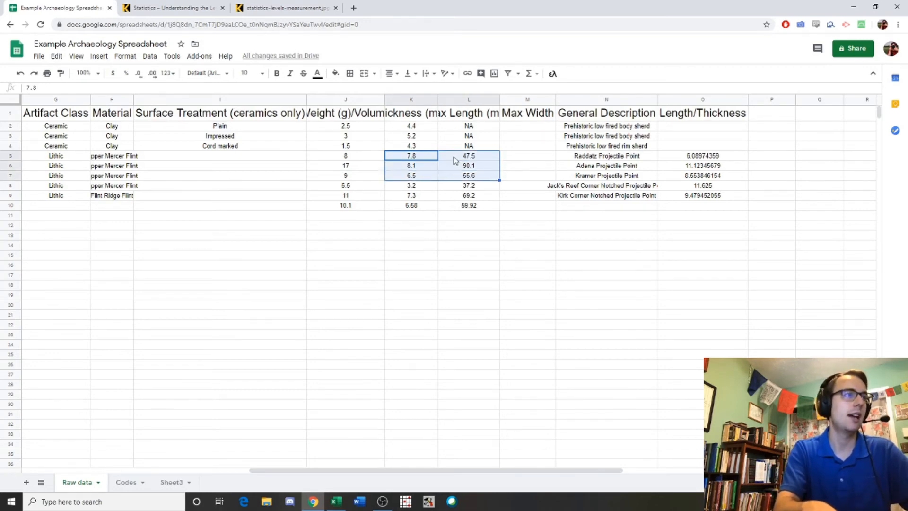
{"action": "left_click", "coordinate": [98, 56]}
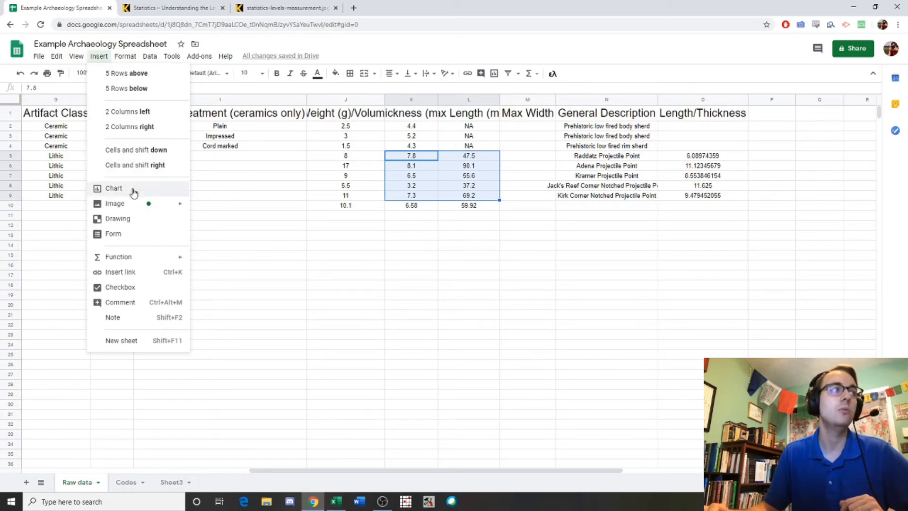
{"action": "left_click", "coordinate": [133, 192]}
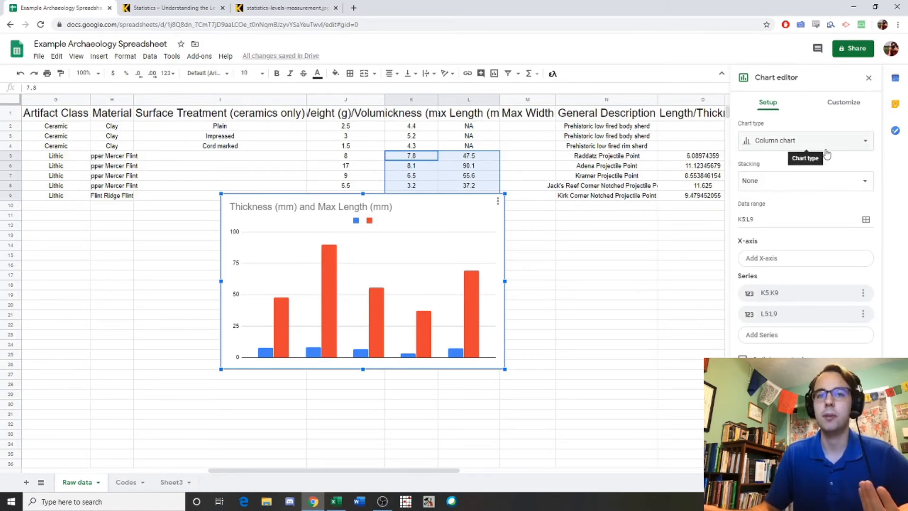
Change the chart type of the thickness and max length chart to Scatter chart
{"action": "left_click", "coordinate": [842, 148]}
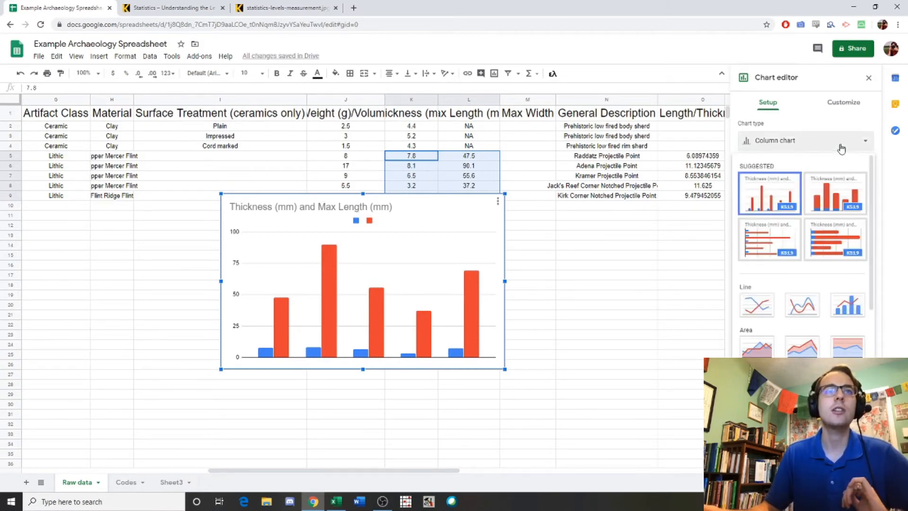
{"action": "scroll", "coordinate": [799, 199], "scroll_direction": "down", "scroll_amount": 5}
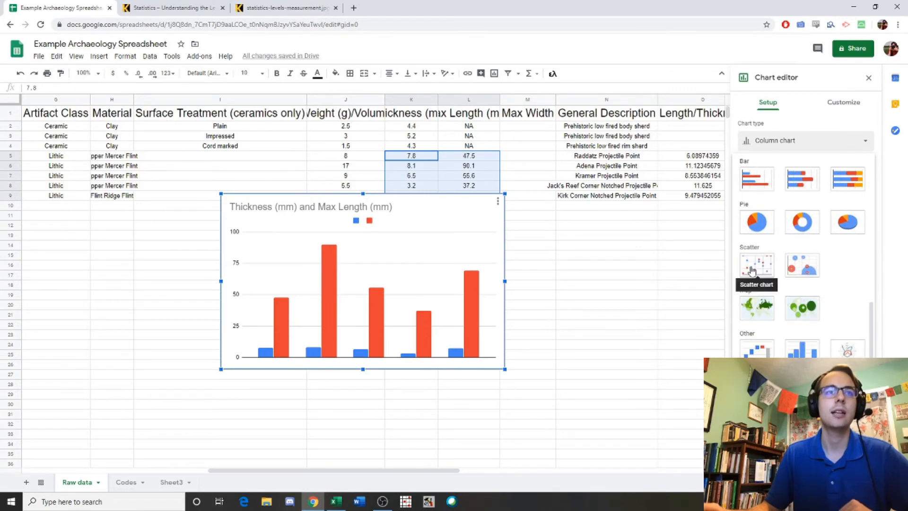
{"action": "left_click", "coordinate": [752, 270]}
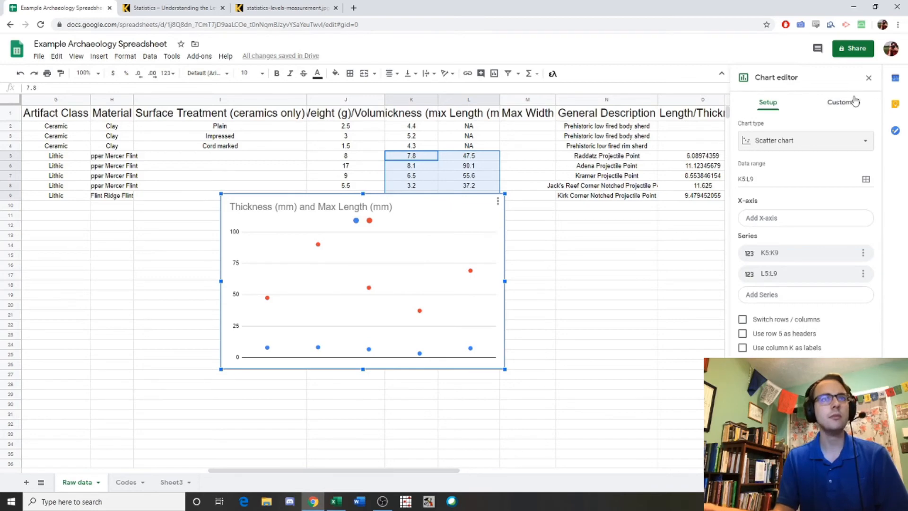
Close the chart editor and delete the thickness and max length scatter chart
{"action": "left_click", "coordinate": [869, 78]}
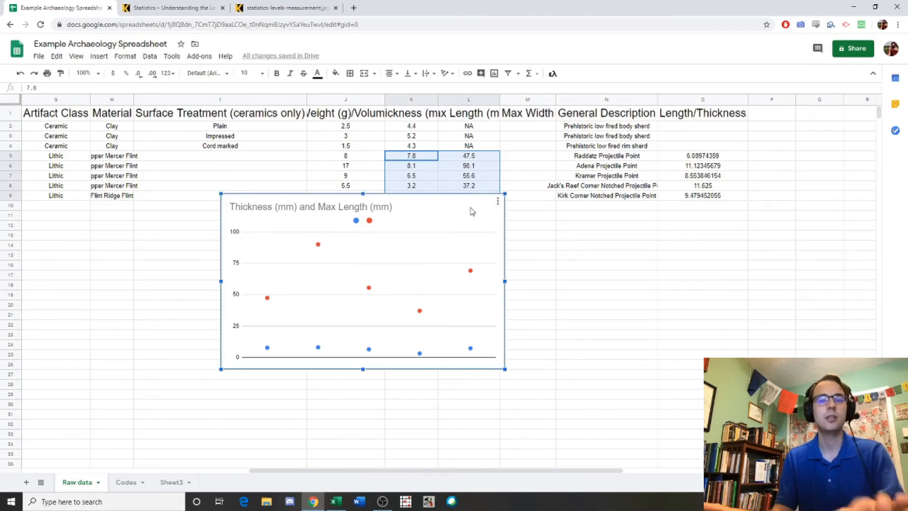
{"action": "key", "text": "Delete"}
{"action": "left_click", "coordinate": [450, 266]}
Insert a chart from K5:N9, covering thickness through general description of the projectile points
{"action": "left_click", "coordinate": [411, 157]}
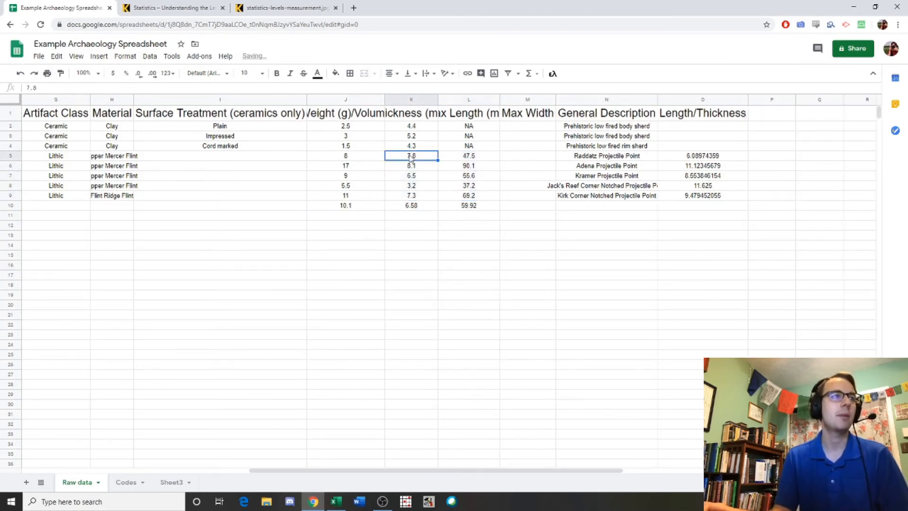
{"action": "key", "text": "shift+Down"}
{"action": "key", "text": "shift+Down"}
{"action": "key", "text": "shift+Down"}
{"action": "key", "text": "shift+Down"}
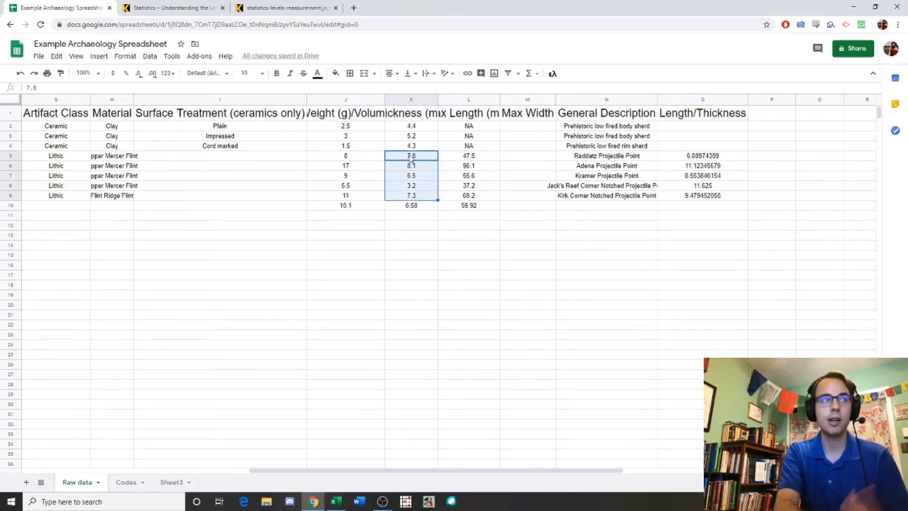
{"action": "key", "text": "shift+Right"}
{"action": "key", "text": "shift+Right"}
{"action": "key", "text": "shift+Right"}
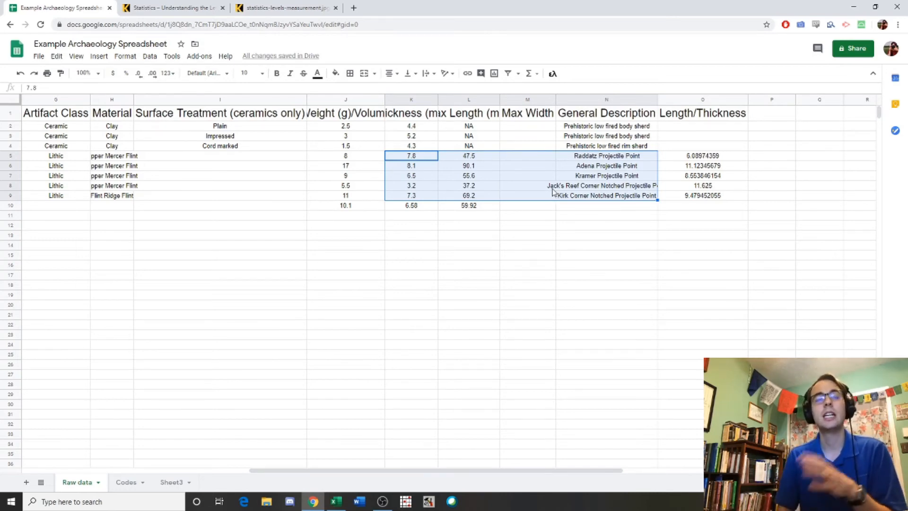
{"action": "left_click", "coordinate": [98, 56]}
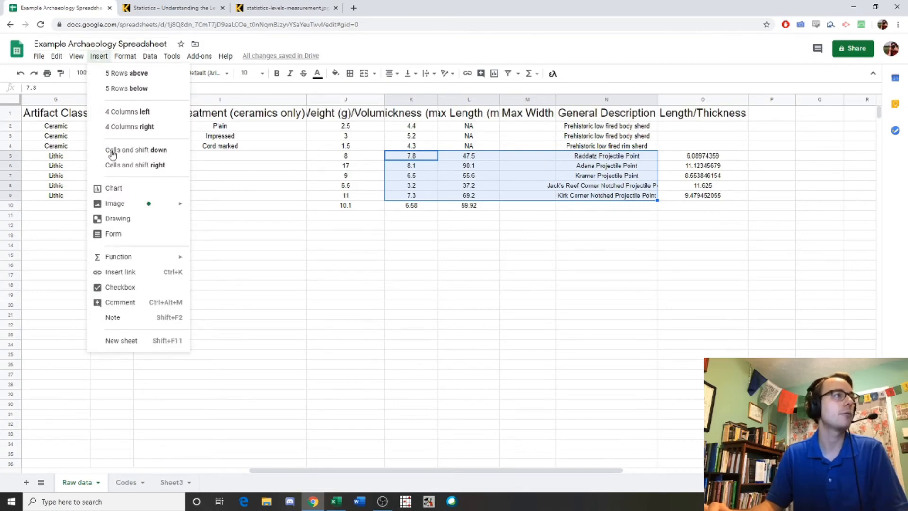
{"action": "left_click", "coordinate": [106, 188]}
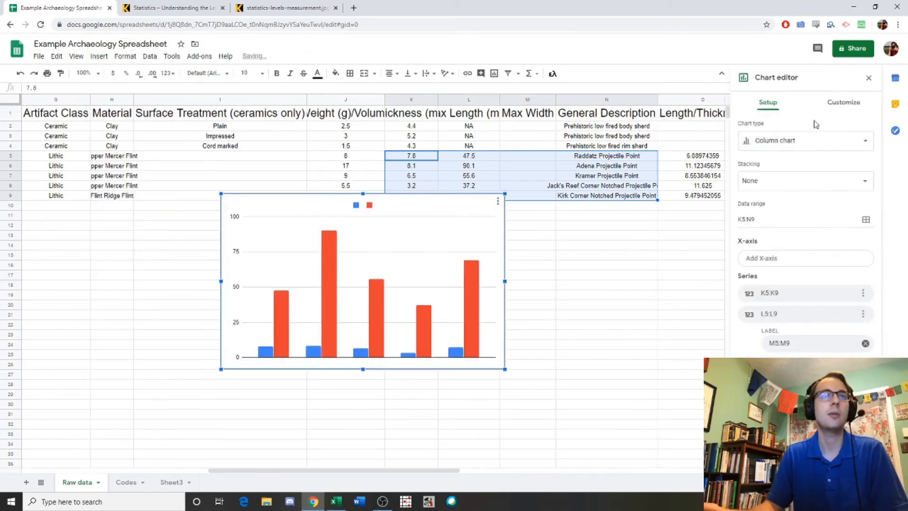
Change the new K5:N9 chart to a Scatter chart and move it aside on the sheet
{"action": "left_click", "coordinate": [798, 140]}
{"action": "left_click", "coordinate": [758, 428]}
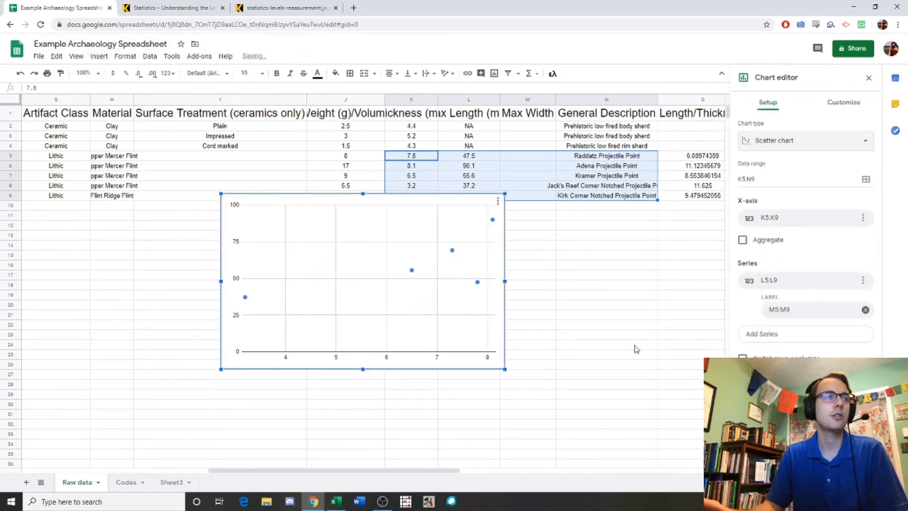
{"action": "left_click_drag", "start_coordinate": [451, 208], "coordinate": [615, 221]}
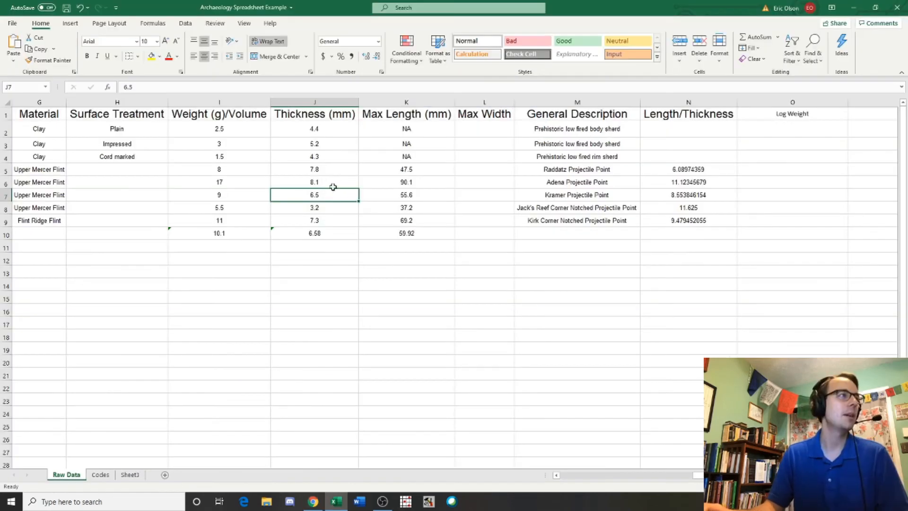
Select the projectile point data in J5:M9, from Thickness (mm) through General Description
{"action": "left_click", "coordinate": [325, 173]}
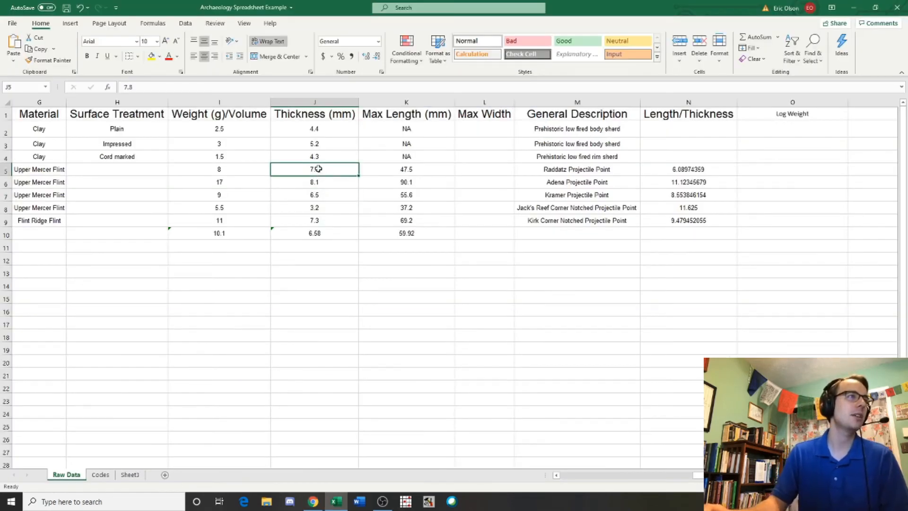
{"action": "key", "text": "shift+Down"}
{"action": "key", "text": "shift+Down"}
{"action": "key", "text": "shift+Down"}
{"action": "key", "text": "shift+Down"}
{"action": "key", "text": "shift+Right"}
{"action": "key", "text": "shift+Right"}
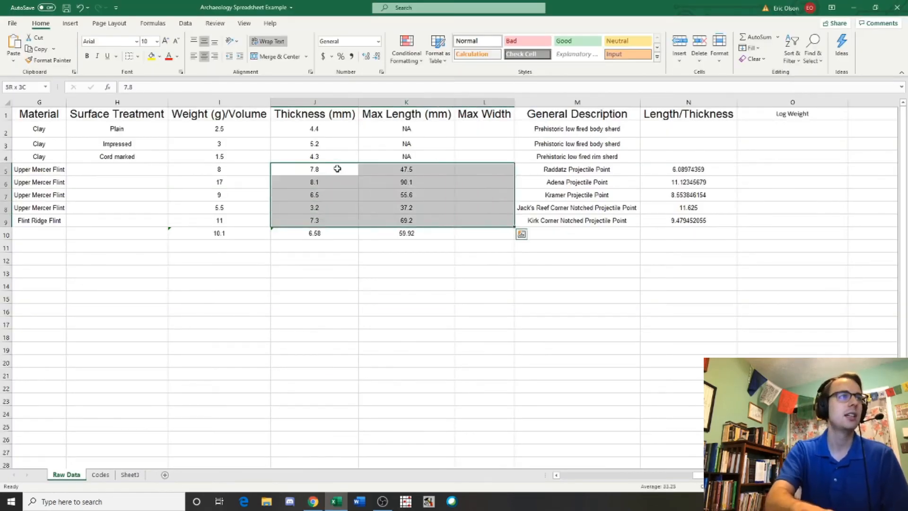
{"action": "key", "text": "shift+Down"}
{"action": "key", "text": "shift+Right"}
{"action": "key", "text": "shift+Up"}
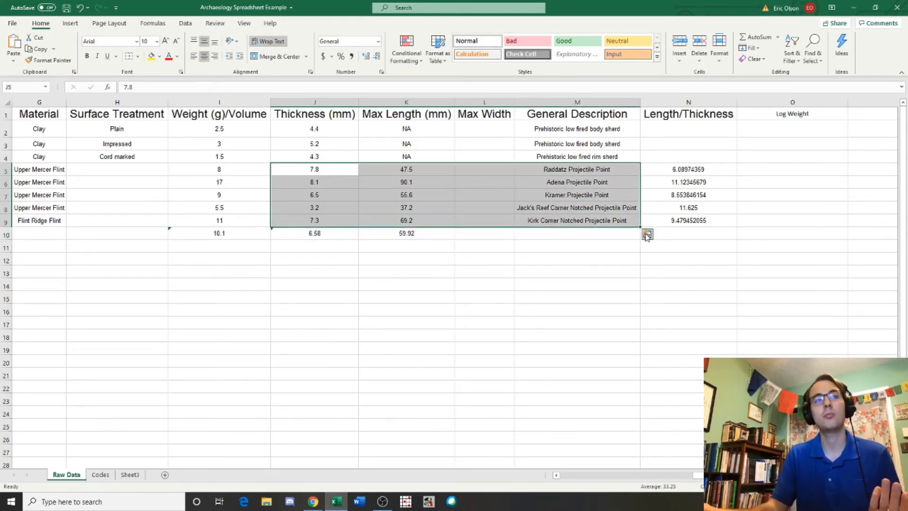
Try to insert a plain scatter chart from the selected projectile point data, and undo it
{"action": "left_click", "coordinate": [70, 24]}
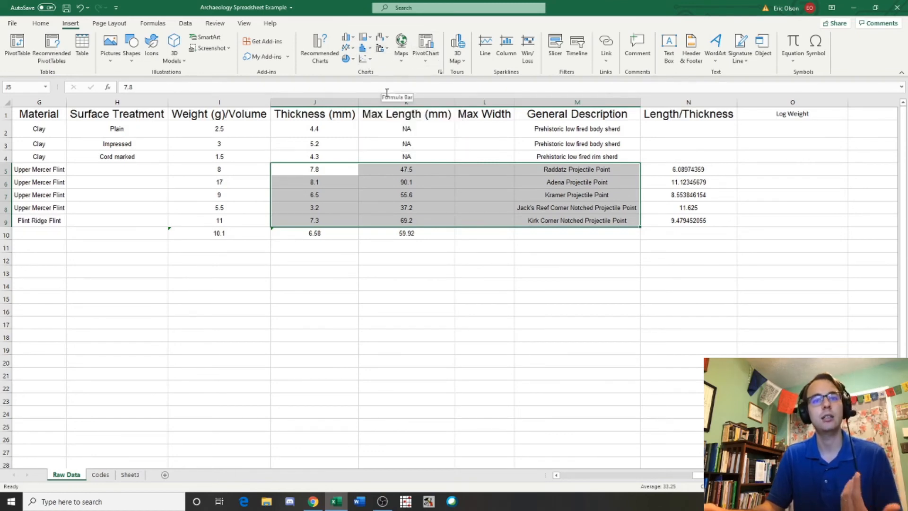
{"action": "left_click", "coordinate": [365, 59]}
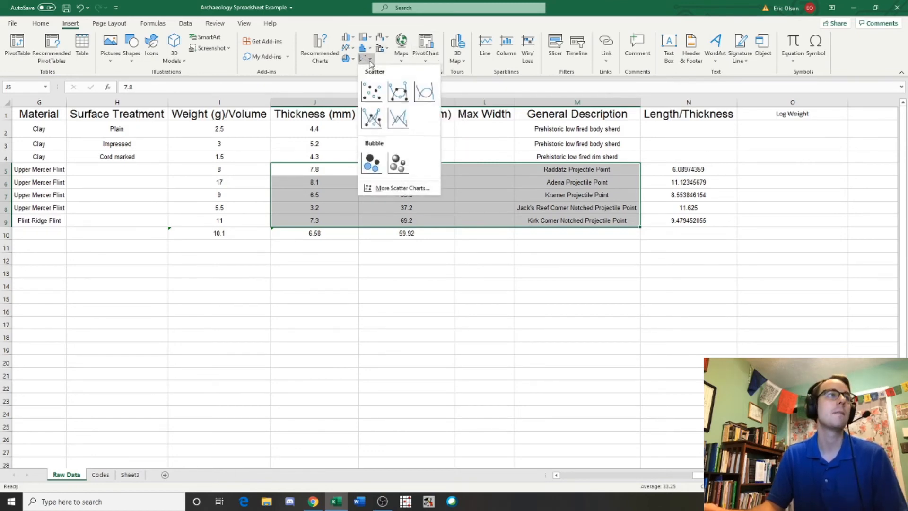
{"action": "left_click", "coordinate": [371, 94]}
{"action": "key", "text": "ctrl+z"}
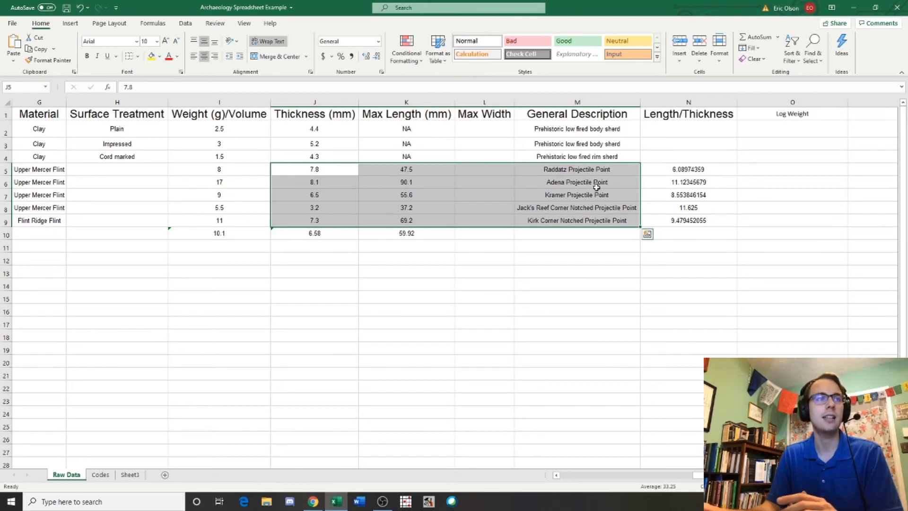
Insert an X Y (Scatter) chart of the selected projectile point data using the full list of chart types
{"action": "left_click", "coordinate": [648, 235]}
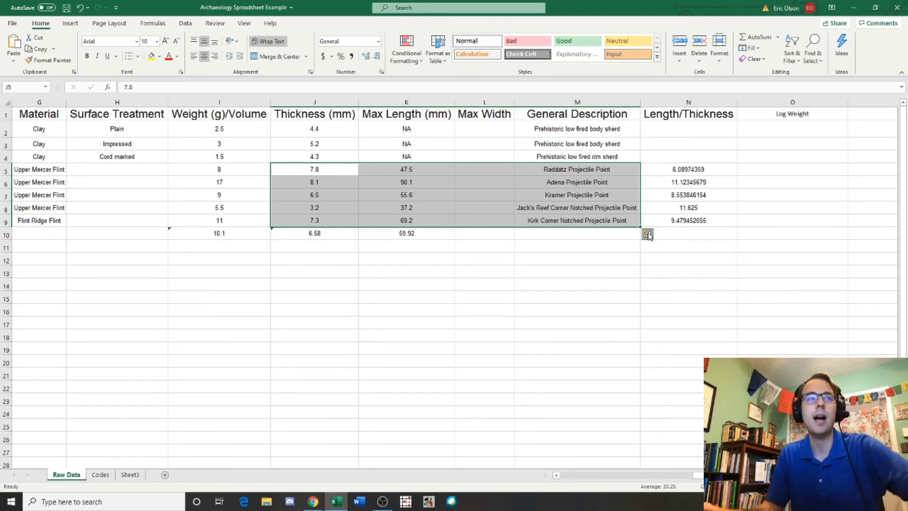
{"action": "left_click", "coordinate": [610, 257]}
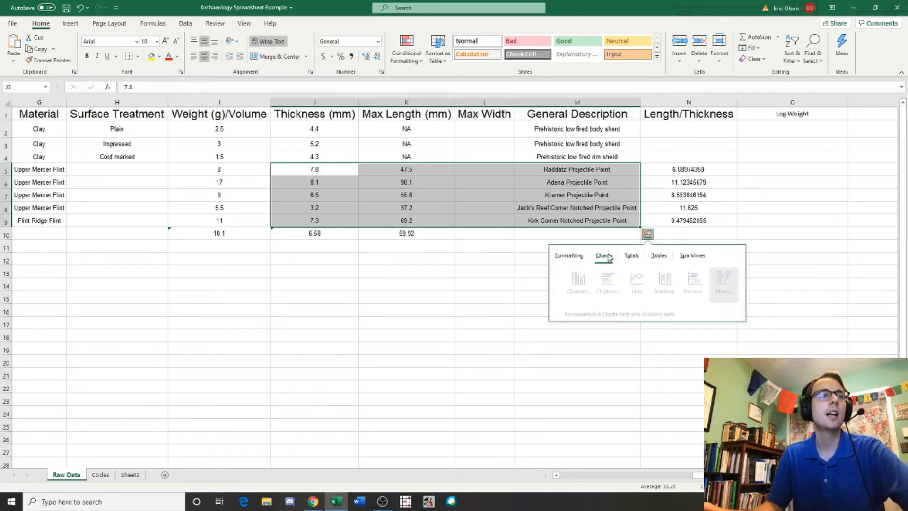
{"action": "left_click", "coordinate": [714, 292]}
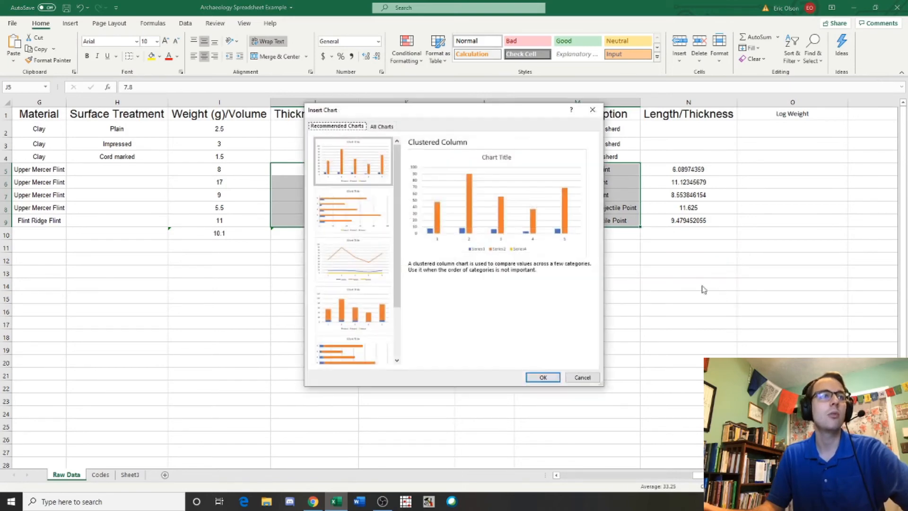
{"action": "scroll", "coordinate": [371, 213], "scroll_direction": "down", "scroll_amount": 1}
{"action": "left_click", "coordinate": [381, 127]}
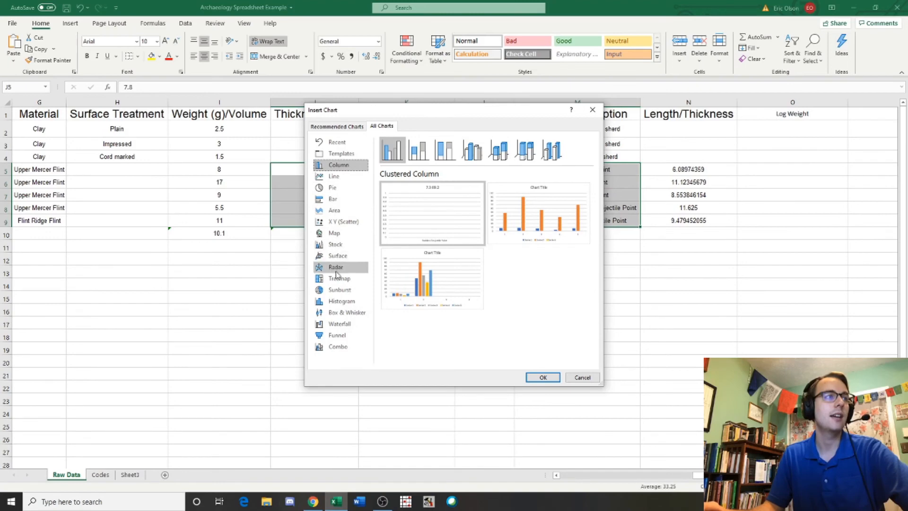
{"action": "left_click", "coordinate": [345, 225]}
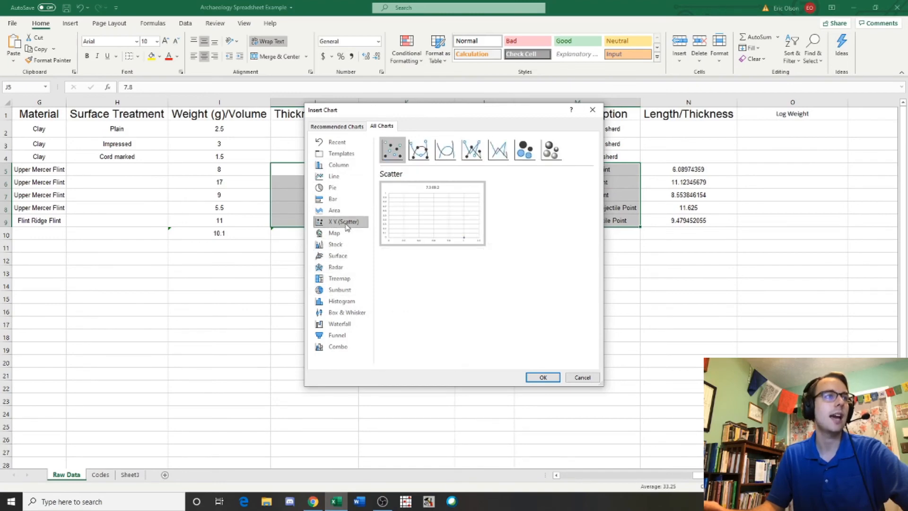
{"action": "left_click", "coordinate": [542, 377]}
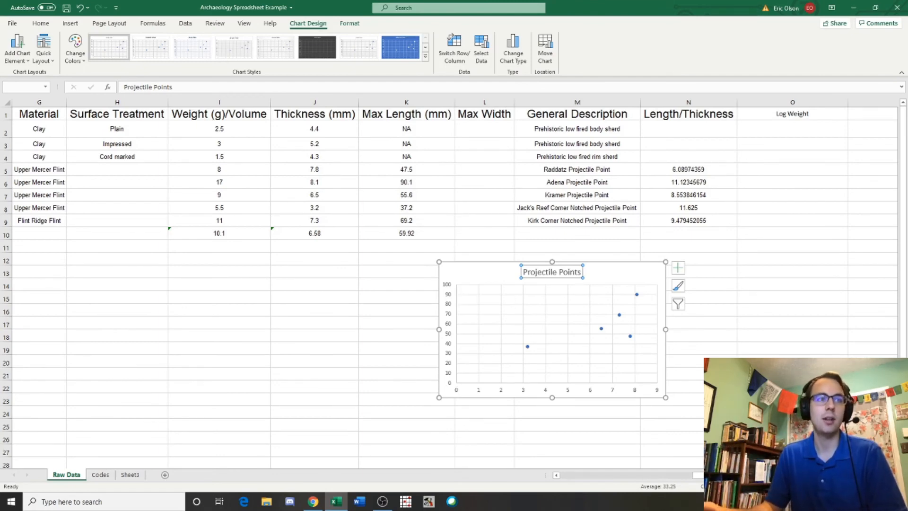
Add axis titles to the Projectile Points scatter chart and inspect its data points
{"action": "left_click", "coordinate": [678, 268]}
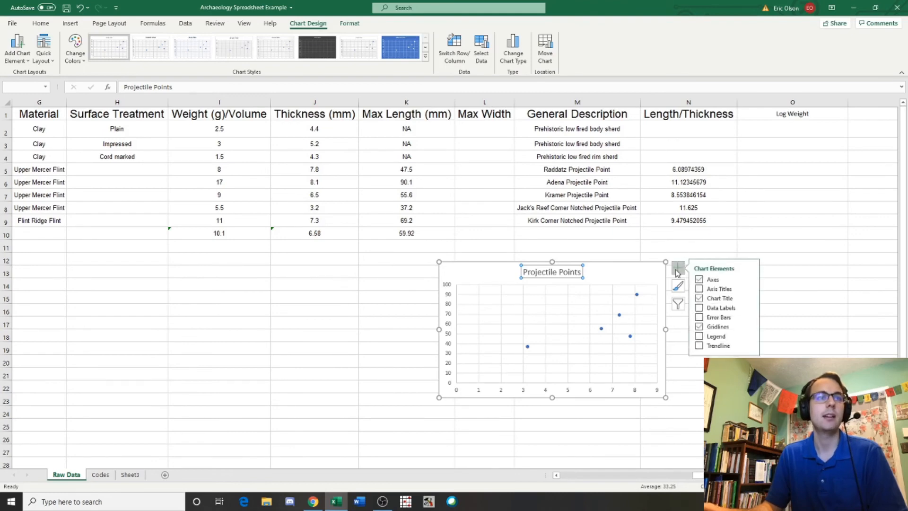
{"action": "left_click", "coordinate": [701, 290]}
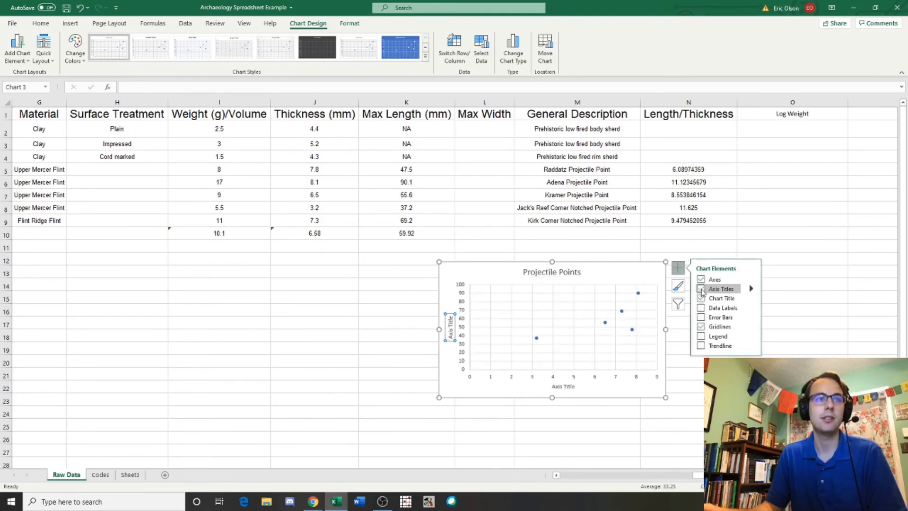
{"action": "left_click", "coordinate": [603, 270]}
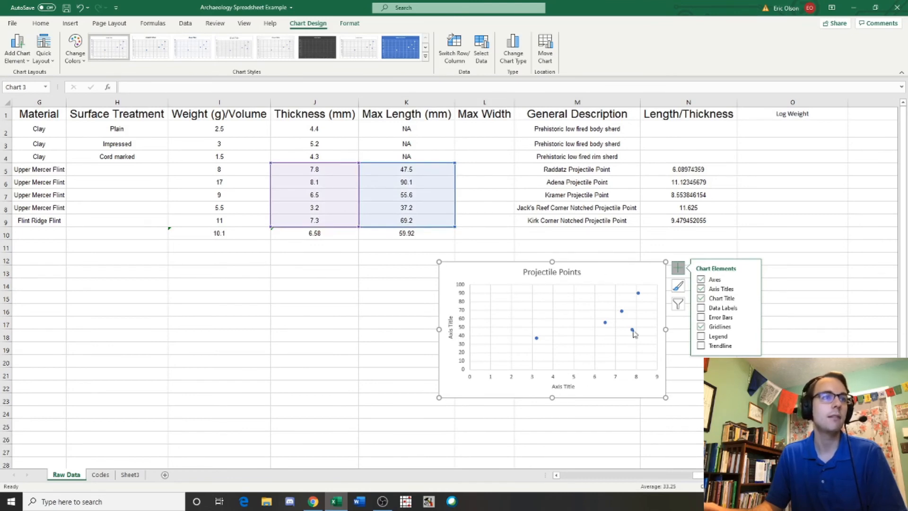
{"action": "mouse_move", "coordinate": [623, 316]}
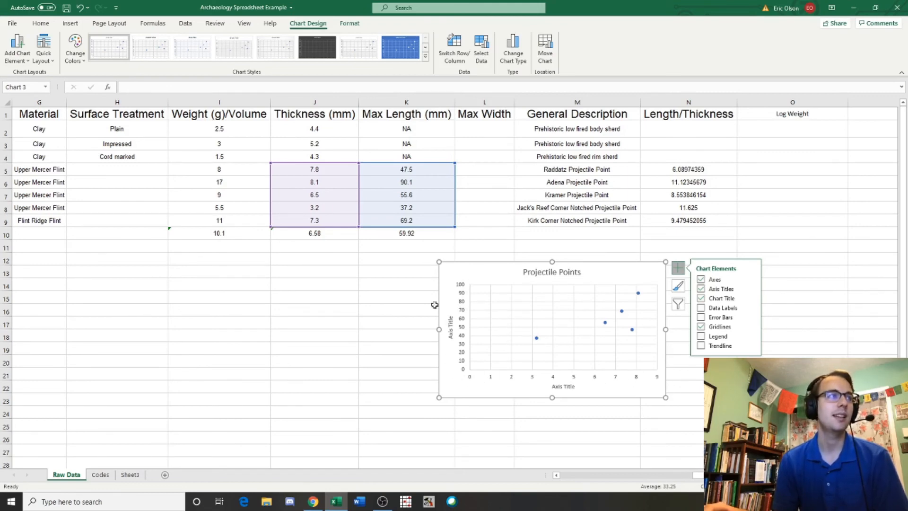
Switch to Google Sheets, move the scatter chart aside, and enter the labels Lithics and Ceramics in H17 and H18
{"action": "left_click", "coordinate": [313, 501]}
{"action": "left_click_drag", "start_coordinate": [451, 219], "coordinate": [235, 267]}
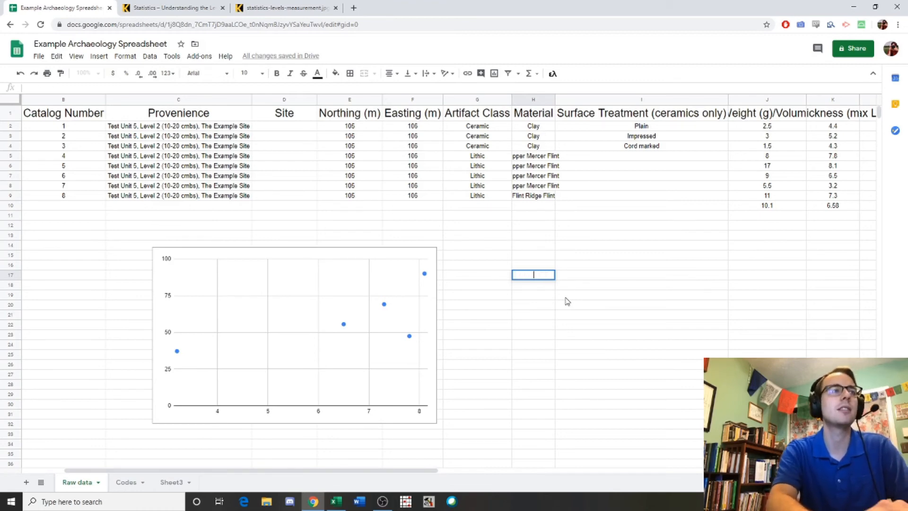
{"action": "key", "text": "Return"}
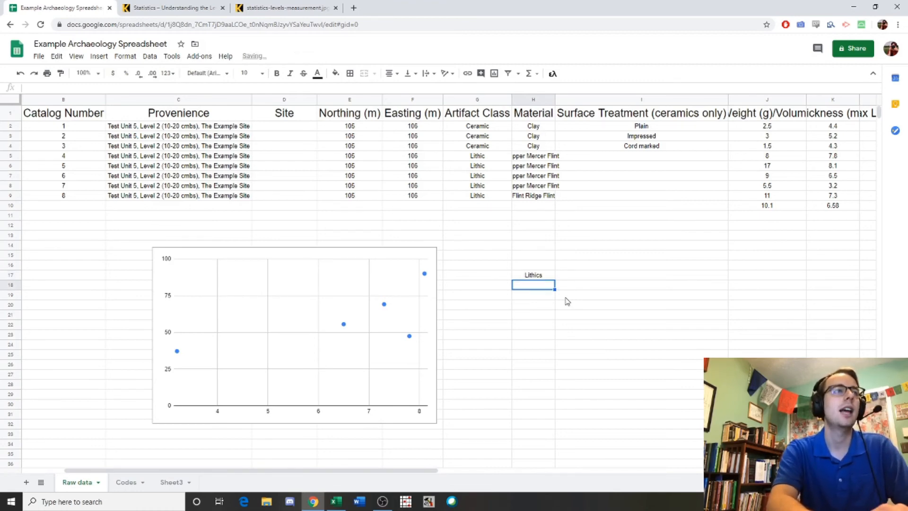
{"action": "type", "text": "Ceramics"}
{"action": "key", "text": "Return"}
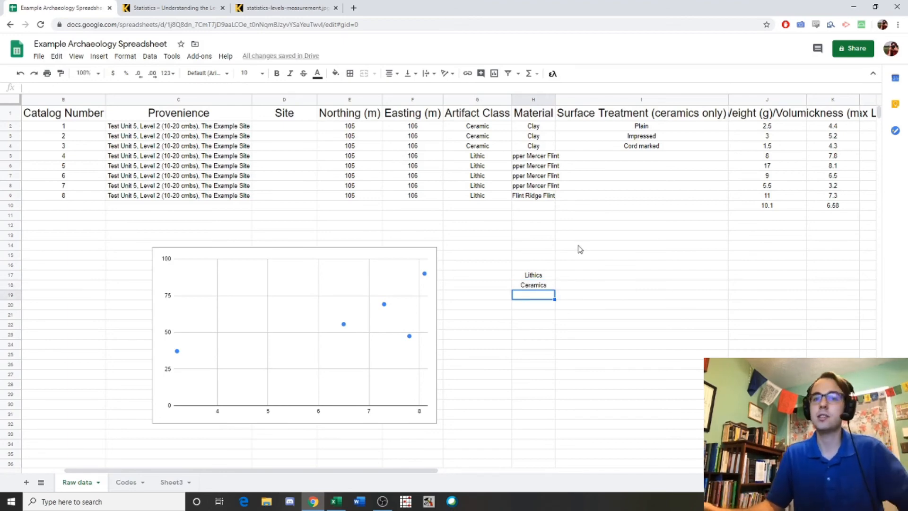
Select the Ceramic entries in G2:G4 of the Artifact Class column to count them
{"action": "left_click", "coordinate": [486, 125]}
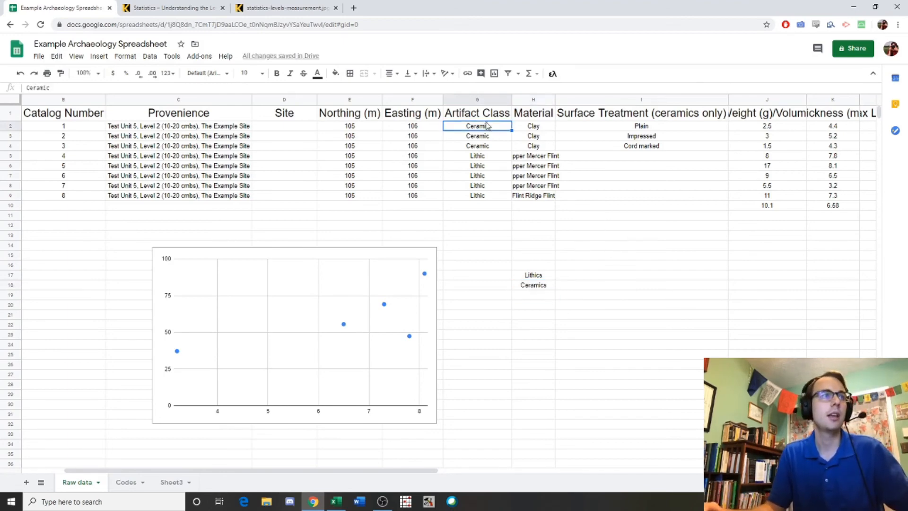
{"action": "key", "text": "shift+Down"}
{"action": "key", "text": "shift+Down"}
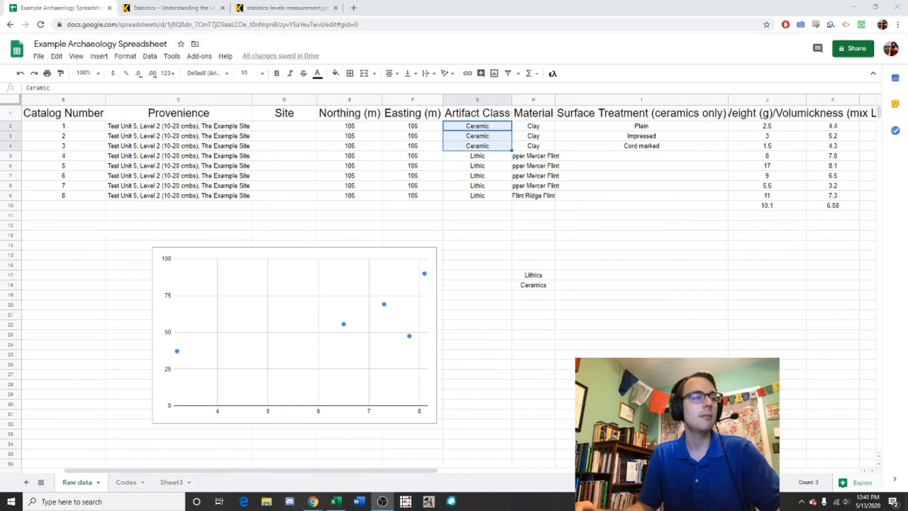
Switch to the Excel workbook and select the Ceramic entries in F2:F4 to check their count
{"action": "left_click", "coordinate": [336, 501]}
{"action": "left_click", "coordinate": [314, 297]}
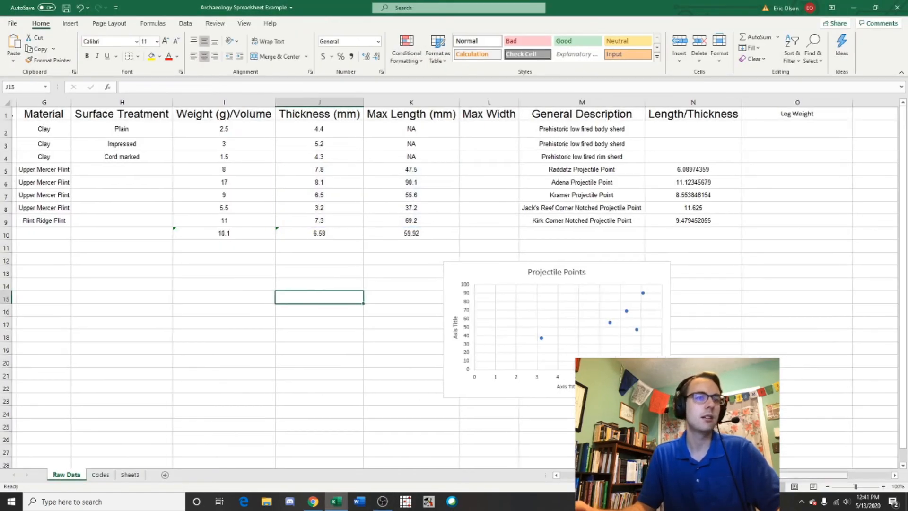
{"action": "scroll", "coordinate": [511, 143], "scroll_direction": "left", "scroll_amount": 3}
{"action": "left_click", "coordinate": [513, 128]}
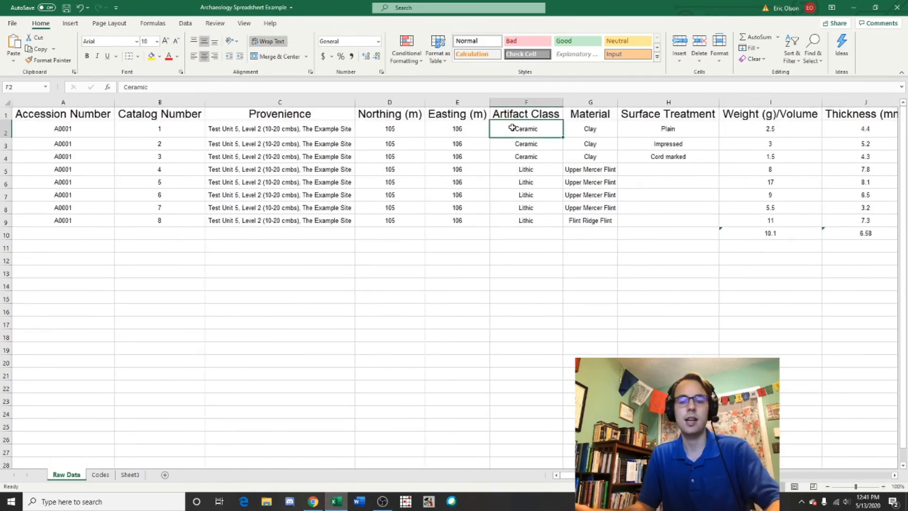
{"action": "left_click_drag", "start_coordinate": [512, 128], "coordinate": [512, 157]}
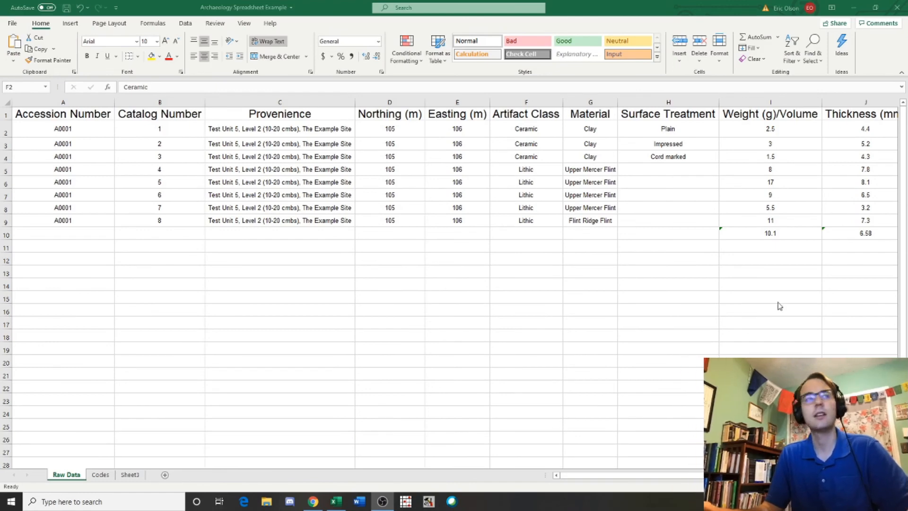
Select the lithic weights in I5:I9 and examine their average, count and sum
{"action": "left_click", "coordinate": [424, 215]}
{"action": "left_click_drag", "start_coordinate": [560, 477], "coordinate": [645, 478]}
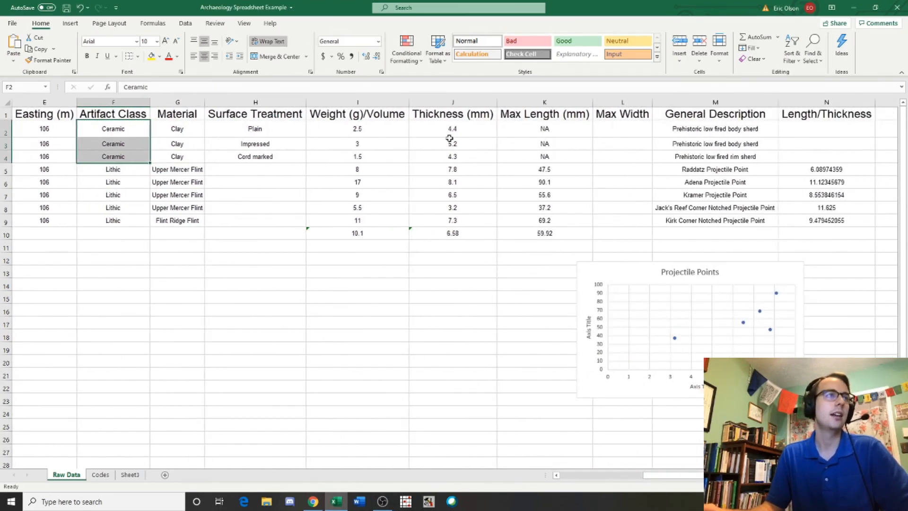
{"action": "left_click", "coordinate": [452, 130]}
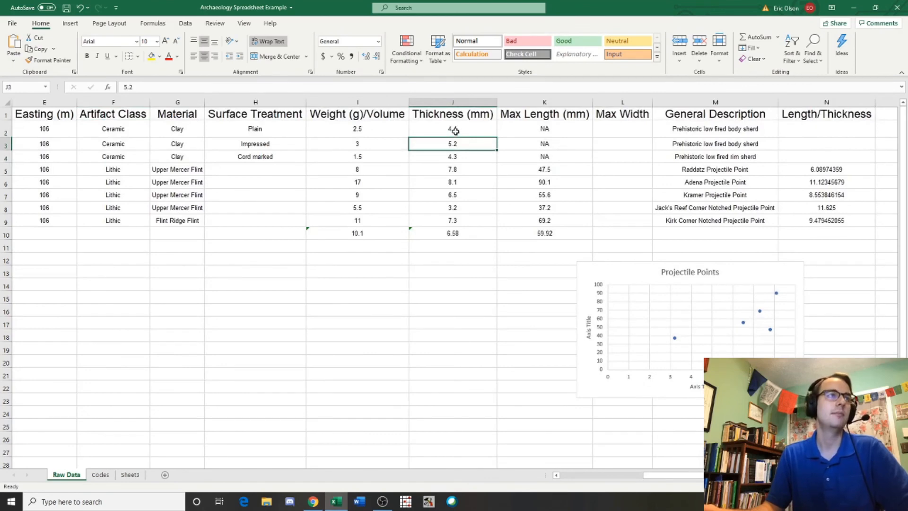
{"action": "left_click", "coordinate": [365, 170]}
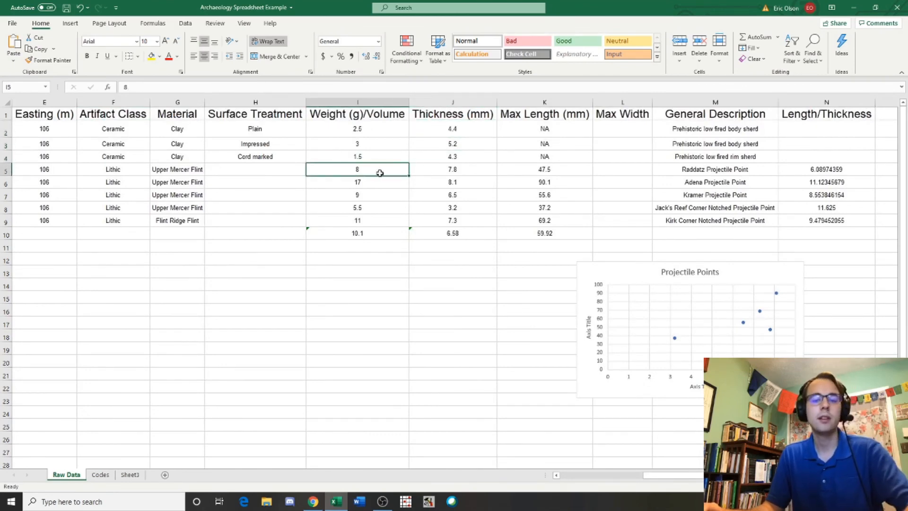
{"action": "key", "text": "shift+Down"}
{"action": "key", "text": "shift+Down"}
{"action": "key", "text": "shift+Down"}
{"action": "key", "text": "shift+Down"}
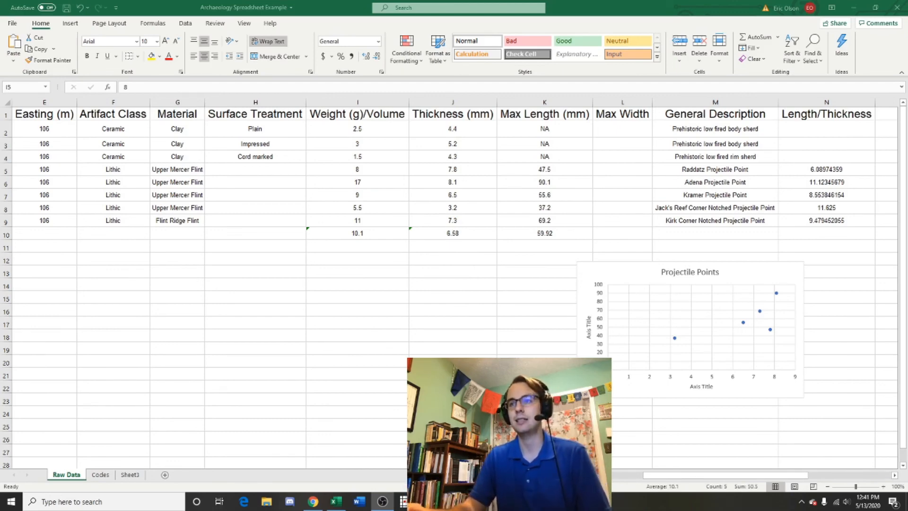
{"action": "key", "text": "shift+Down"}
{"action": "key", "text": "shift+Down"}
{"action": "key", "text": "shift+Down"}
{"action": "key", "text": "shift+Down"}
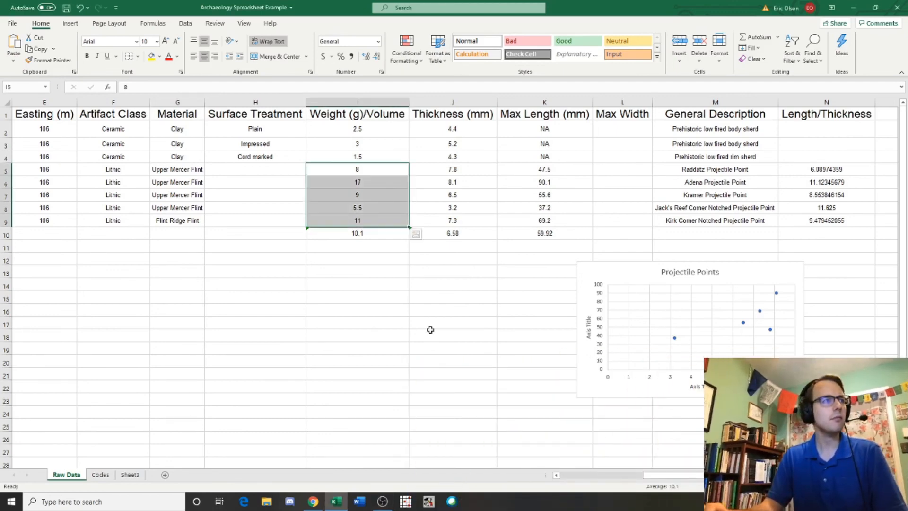
{"action": "left_click_drag", "start_coordinate": [665, 472], "coordinate": [598, 474]}
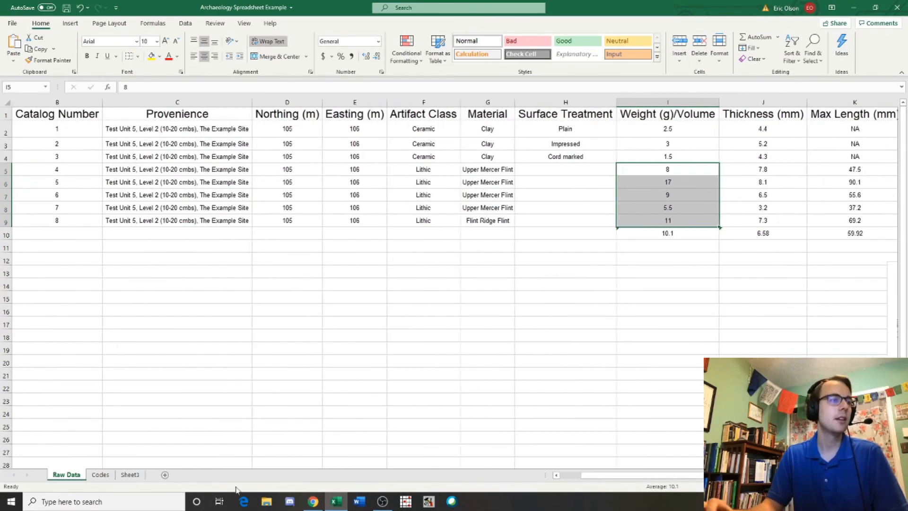
Switch back to Google Sheets and enter 3 beside the Lithics label in I17
{"action": "left_click", "coordinate": [314, 503]}
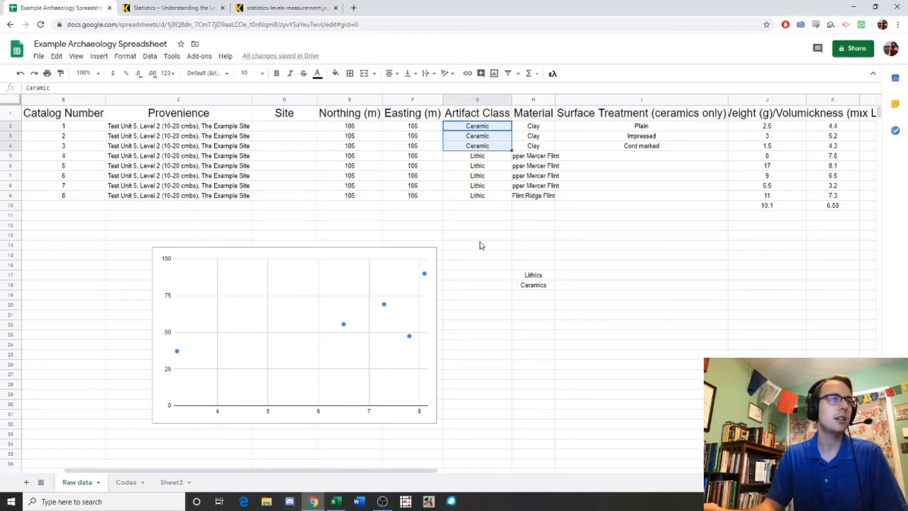
{"action": "left_click", "coordinate": [582, 278]}
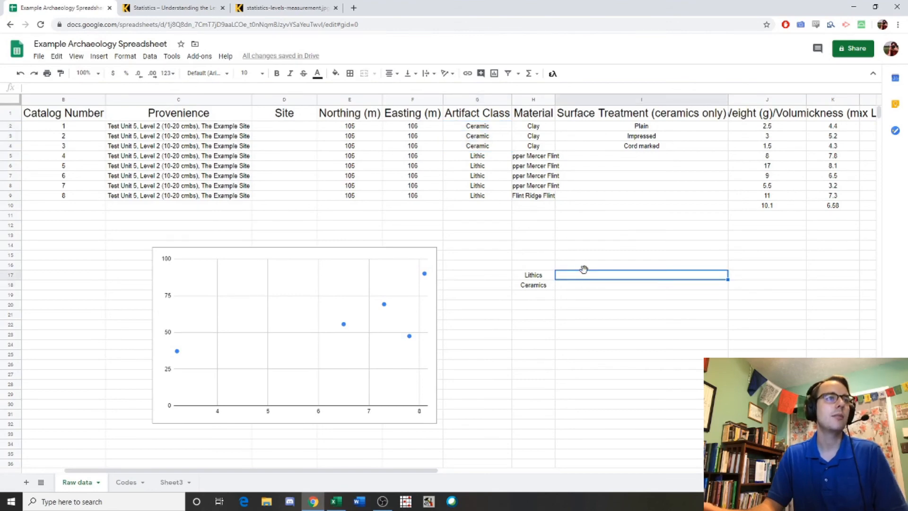
{"action": "type", "text": "3"}
{"action": "key", "text": "Return"}
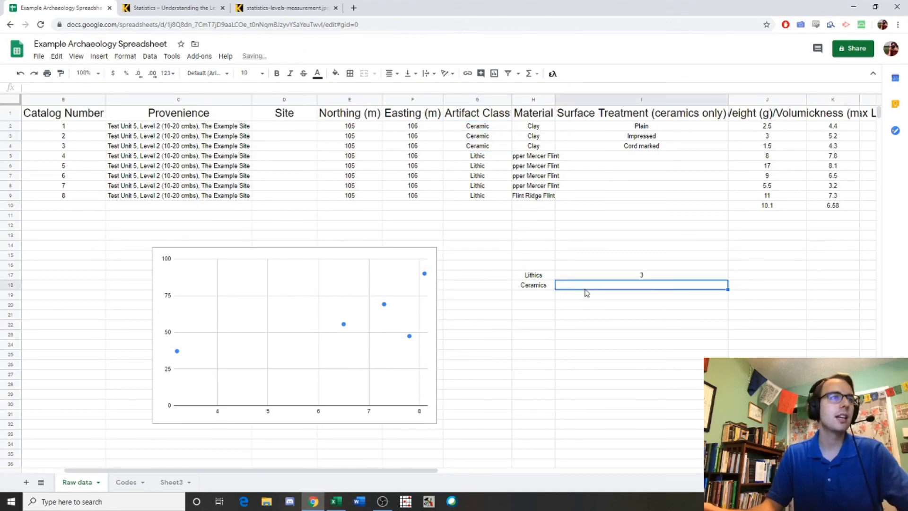
Select the Lithic entries in G5:G9 to count them, and enter 5 beside the Ceramics label in I18
{"action": "left_click", "coordinate": [489, 159]}
{"action": "key", "text": "shift+Down"}
{"action": "key", "text": "shift+Down"}
{"action": "key", "text": "shift+Down"}
{"action": "key", "text": "shift+Down"}
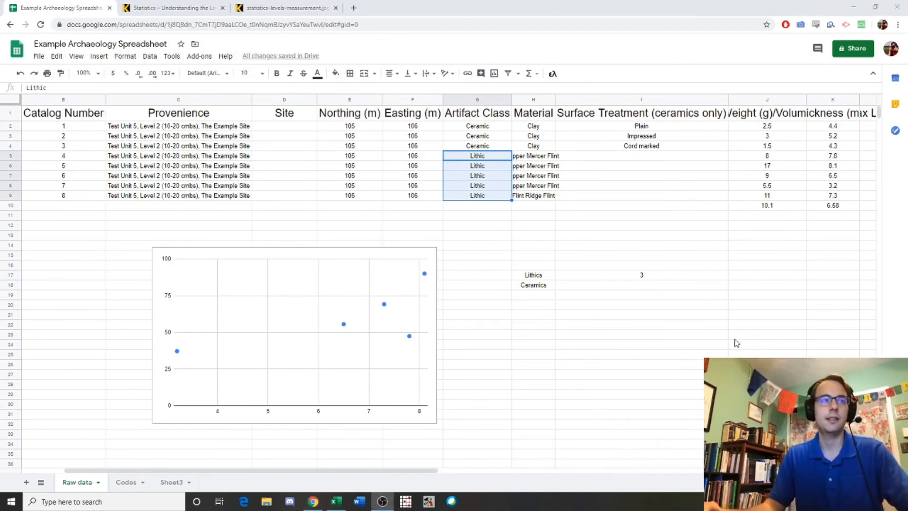
{"action": "left_click", "coordinate": [687, 333]}
{"action": "left_click", "coordinate": [658, 286]}
{"action": "type", "text": "5"}
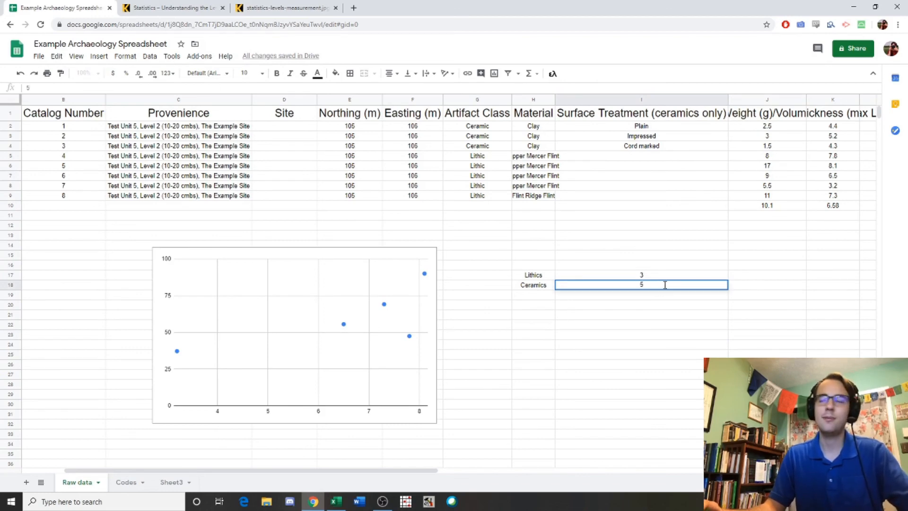
{"action": "left_click", "coordinate": [675, 313]}
Insert a chart from the artifact class tally in H17:I18
{"action": "left_click", "coordinate": [644, 277]}
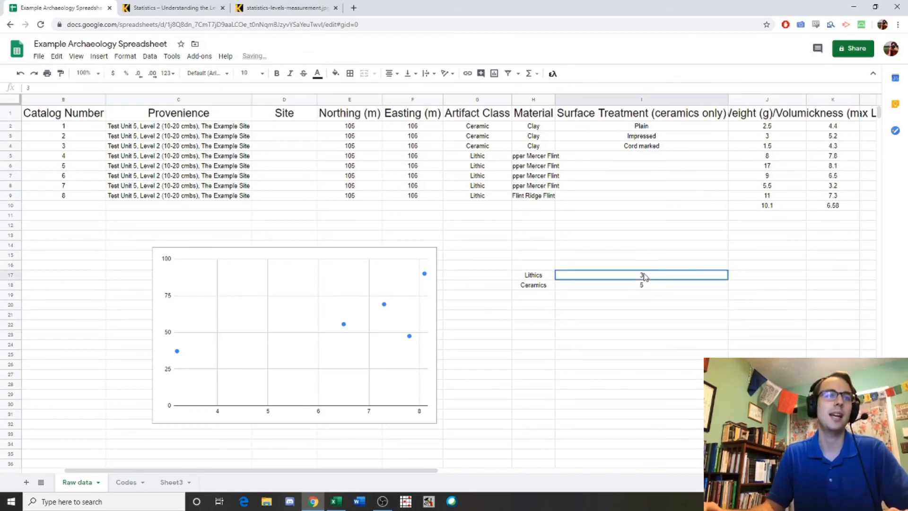
{"action": "key", "text": "shift+Left"}
{"action": "key", "text": "shift+Down"}
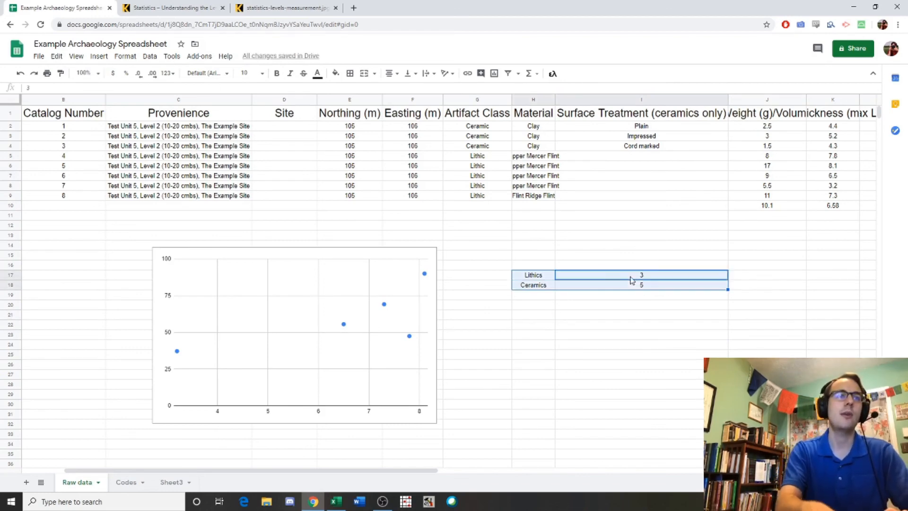
{"action": "left_click", "coordinate": [96, 61]}
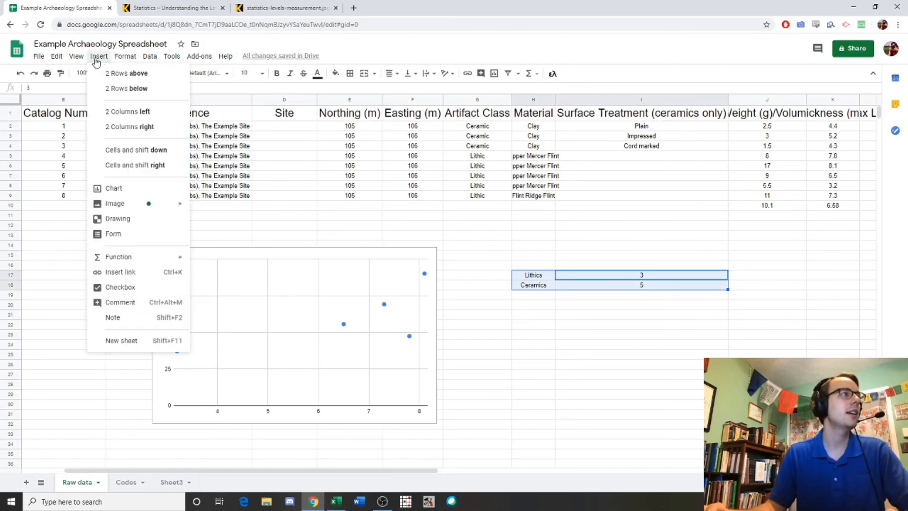
{"action": "left_click", "coordinate": [120, 187]}
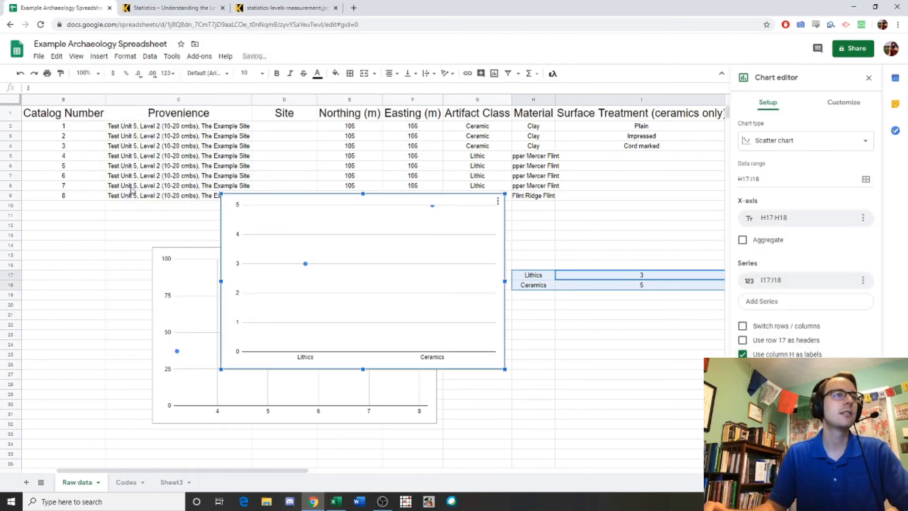
Change the new Lithics and Ceramics chart from a scatter chart to a column chart
{"action": "left_click", "coordinate": [823, 150]}
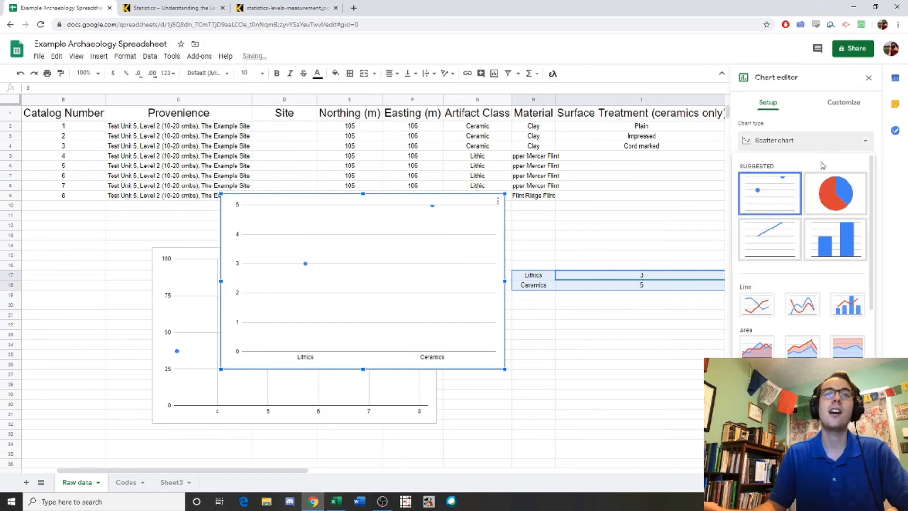
{"action": "left_click", "coordinate": [808, 145]}
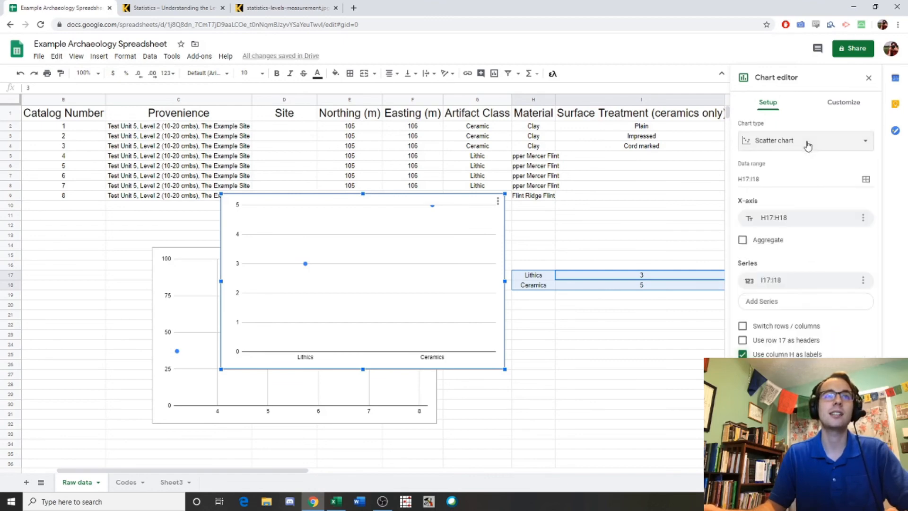
{"action": "left_click", "coordinate": [808, 146]}
{"action": "scroll", "coordinate": [823, 250], "scroll_direction": "down", "scroll_amount": 4}
{"action": "scroll", "coordinate": [827, 264], "scroll_direction": "up", "scroll_amount": 1}
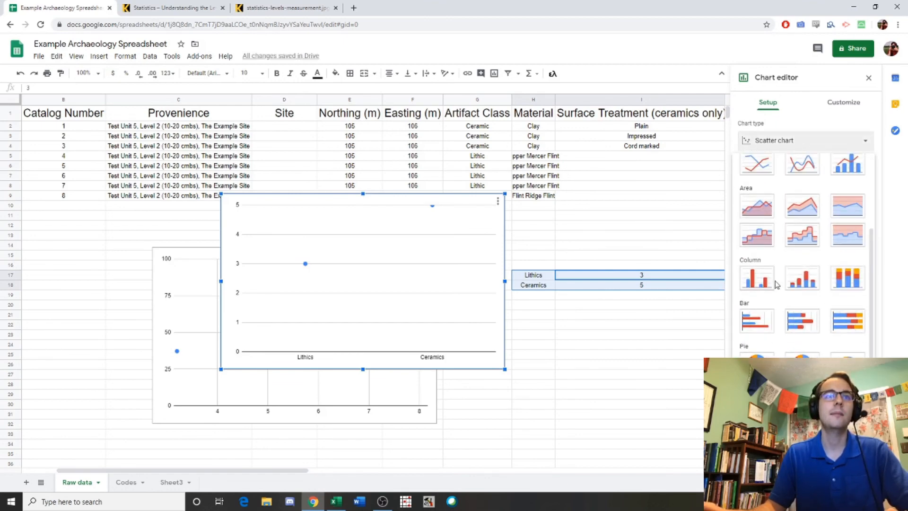
{"action": "left_click", "coordinate": [760, 279]}
Move the column chart beside the scatter chart so the two do not overlap, and deselect it
{"action": "left_click_drag", "start_coordinate": [442, 199], "coordinate": [442, 248]}
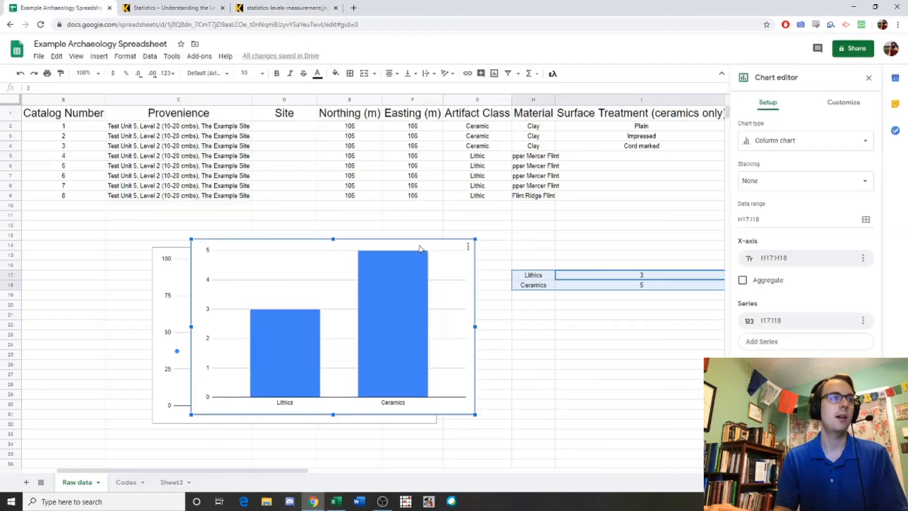
{"action": "left_click_drag", "start_coordinate": [447, 245], "coordinate": [684, 256]}
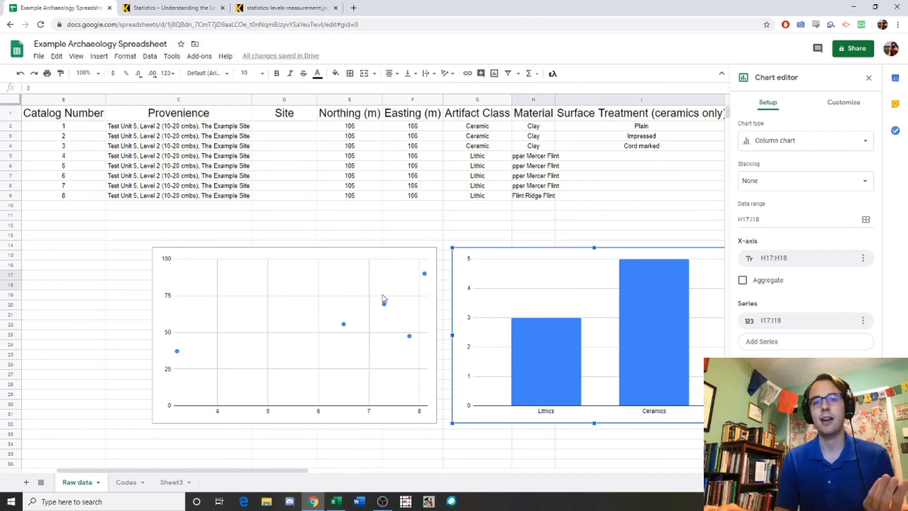
{"action": "left_click", "coordinate": [464, 215]}
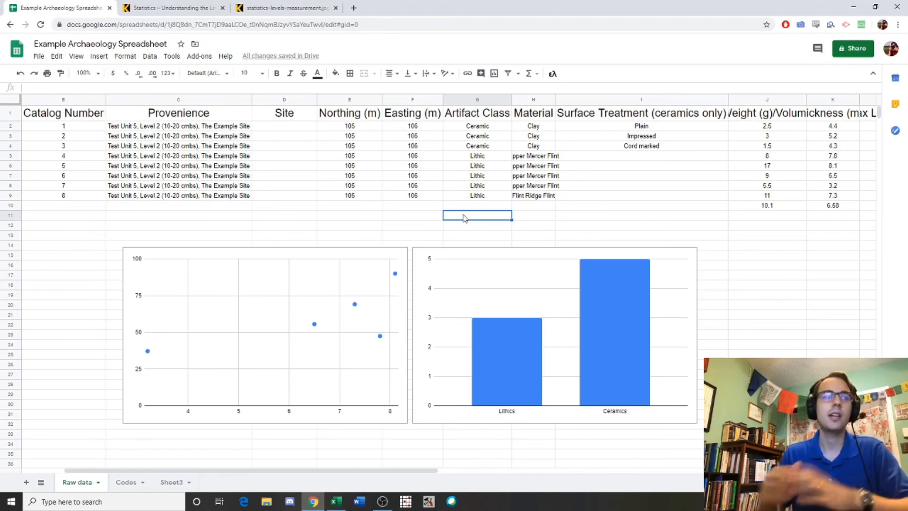
Review the Codes sheet, return to the Raw data sheet, and open the Levels of Measurement image
{"action": "left_click", "coordinate": [125, 482]}
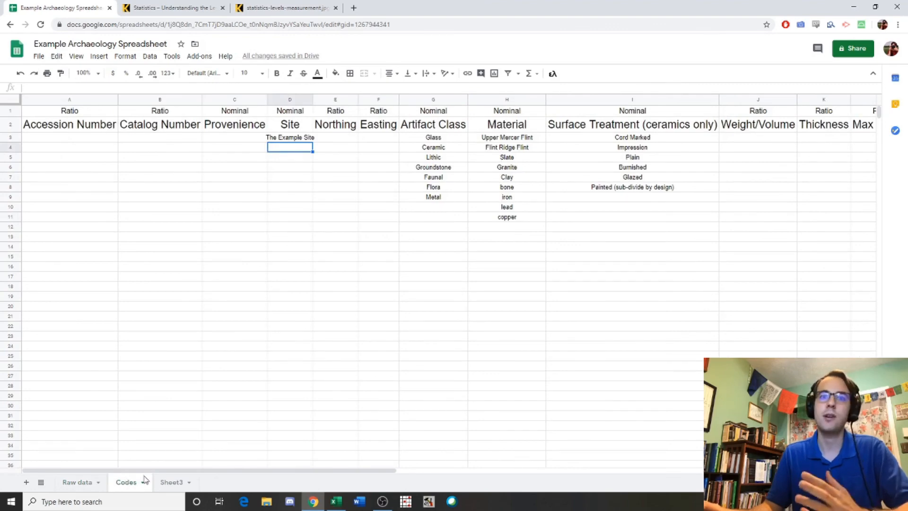
{"action": "left_click", "coordinate": [78, 482]}
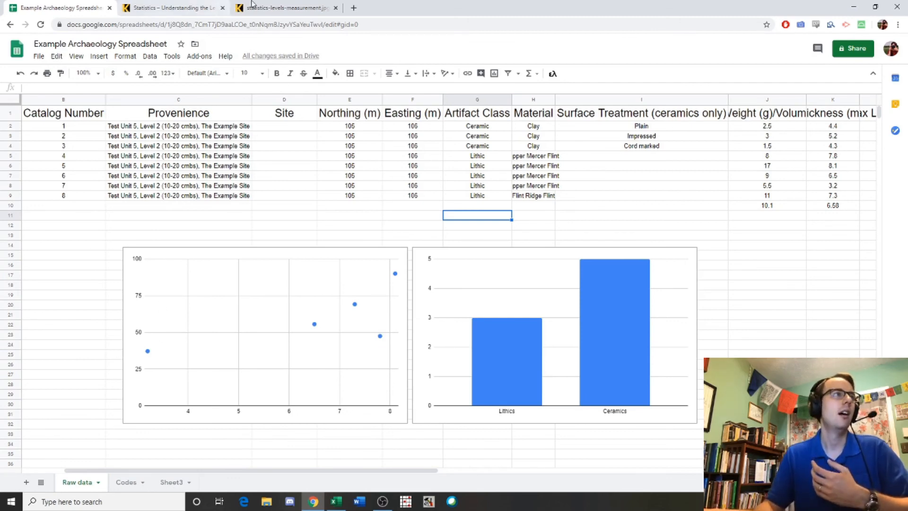
{"action": "left_click", "coordinate": [270, 7]}
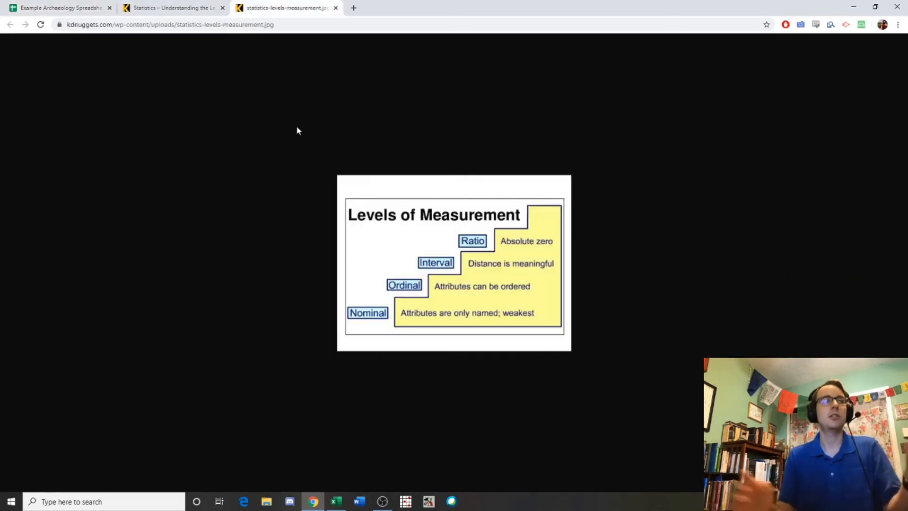